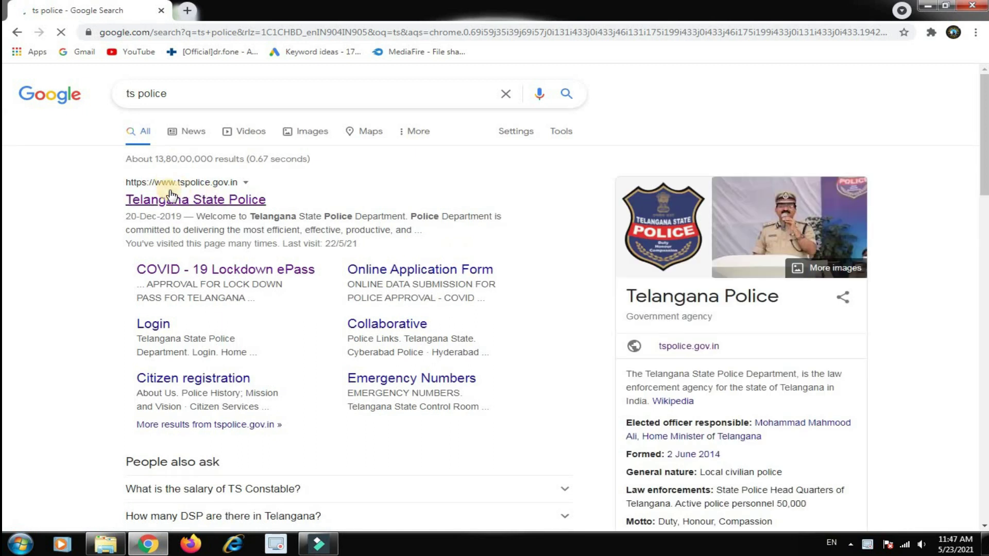
# Open the Telangana State Police (tspolice.gov.in) result from the 'ts police' search
pyautogui.click(195, 206)
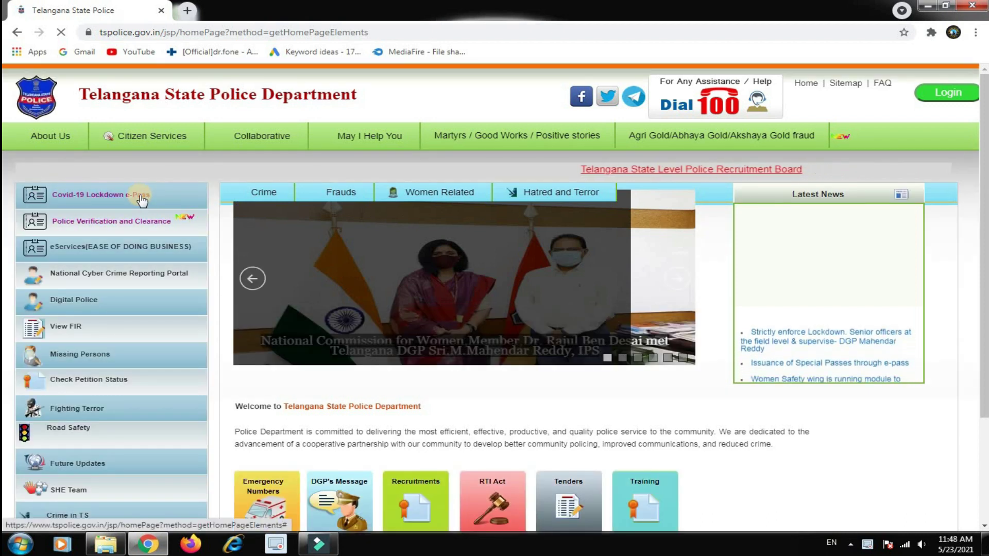
# Open the Covid-19 lockdown e-Pass service and start a new application for residence district KARIMNAGAR
pyautogui.click(113, 195)
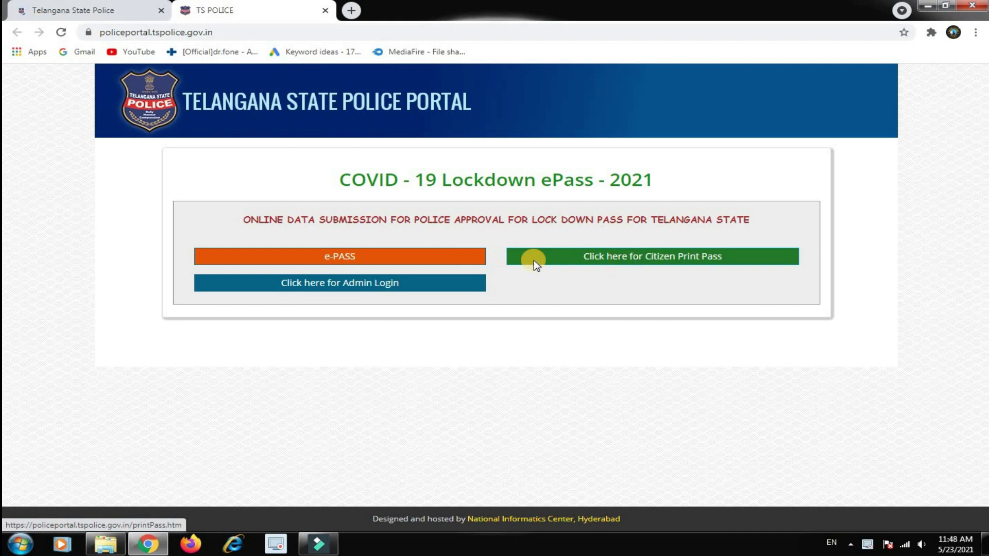
pyautogui.click(626, 257)
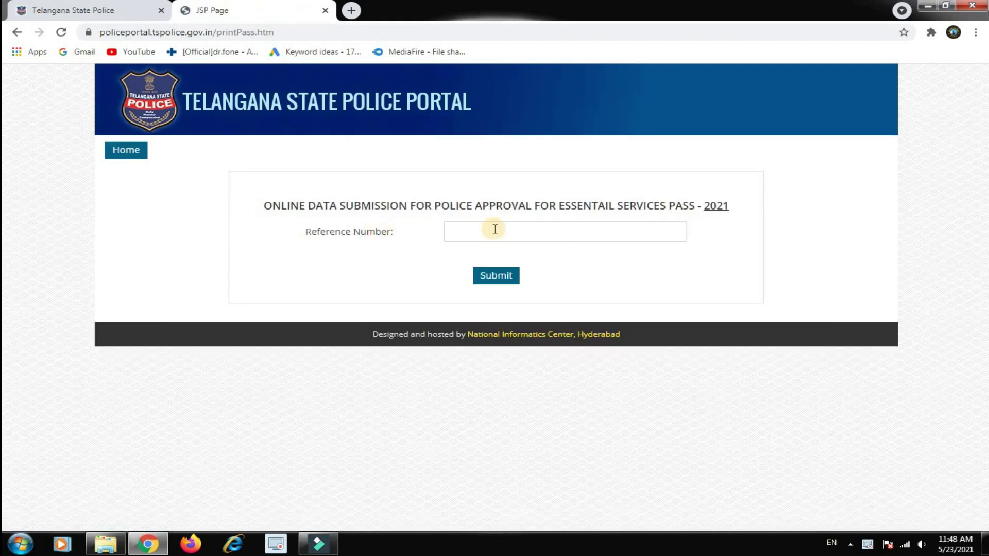
pyautogui.click(17, 32)
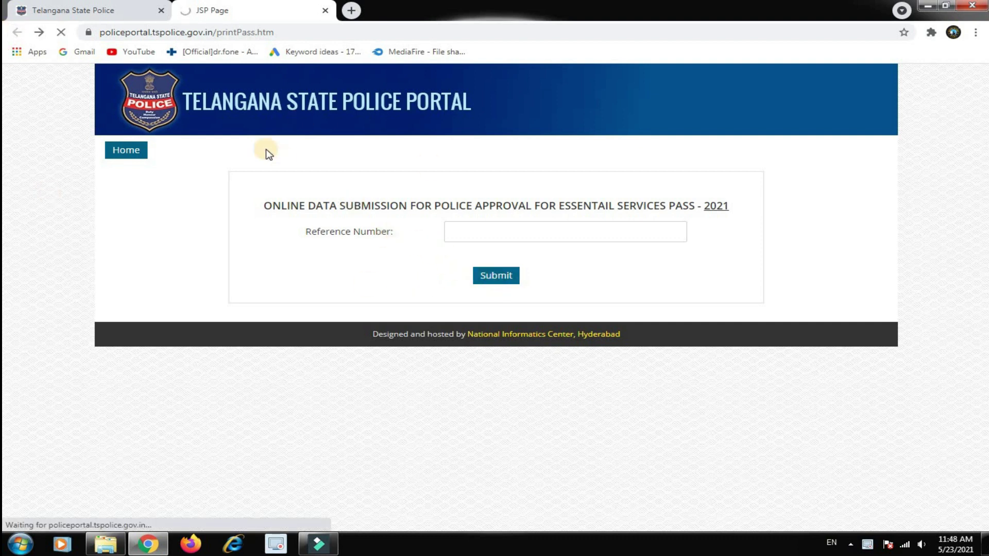
pyautogui.click(373, 258)
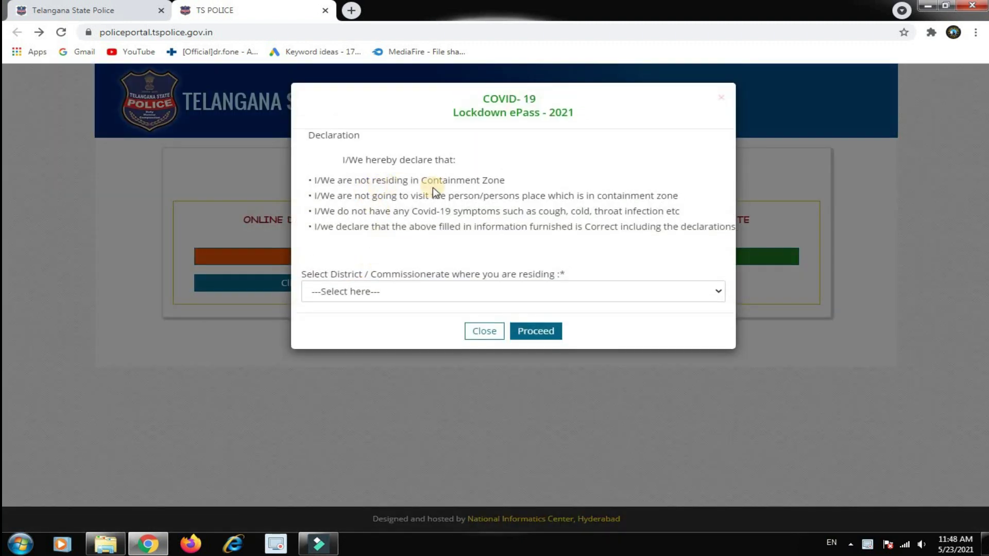
pyautogui.click(384, 291)
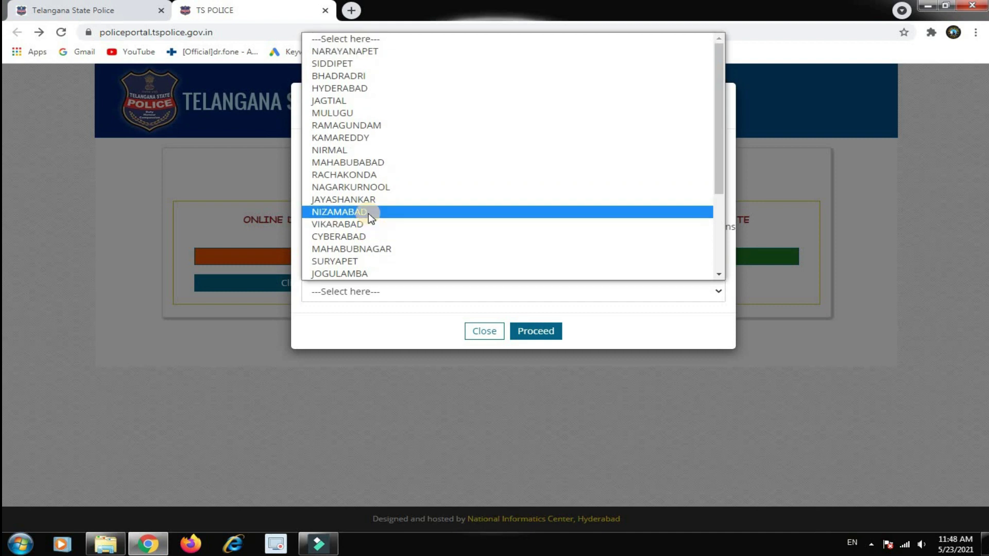
pyautogui.moveTo(716, 135); pyautogui.dragTo(721, 159)
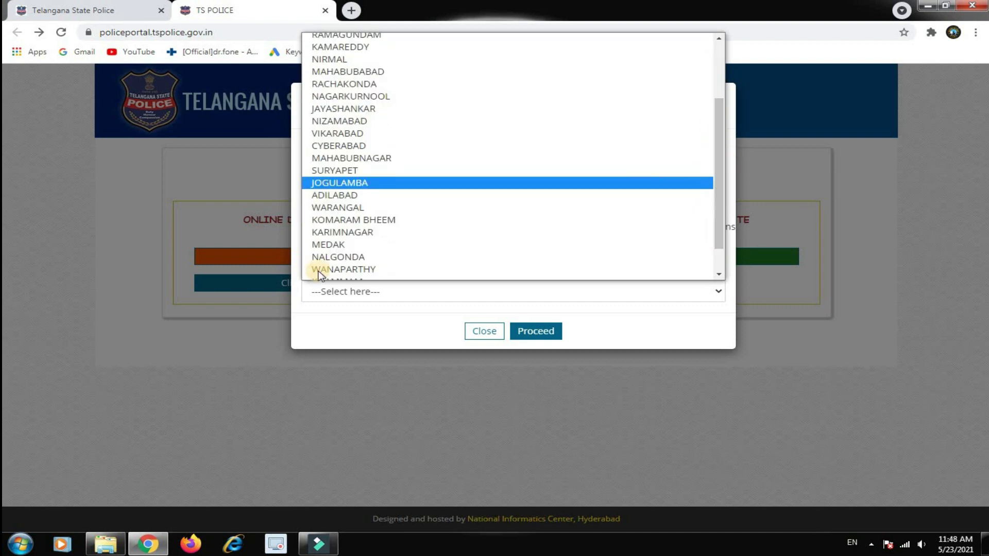
pyautogui.click(315, 231)
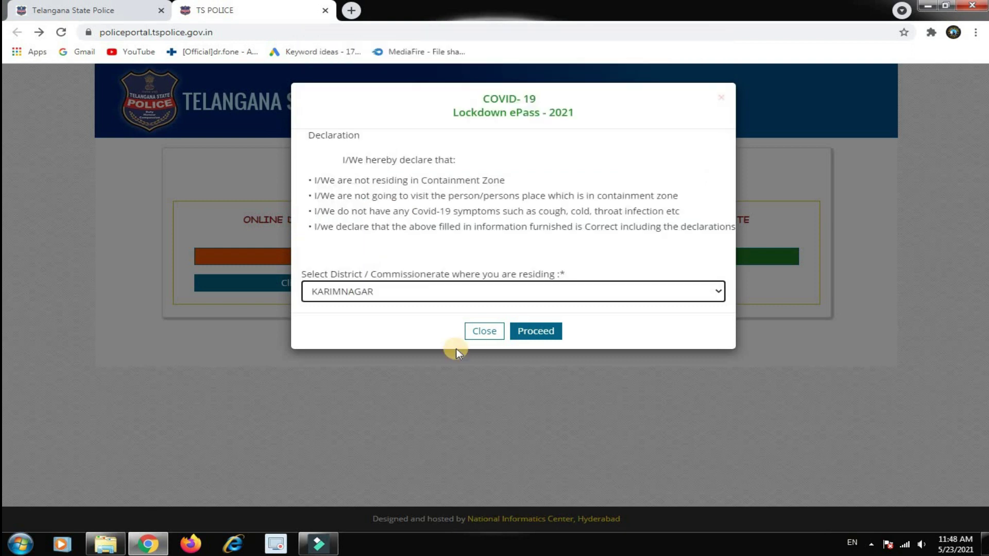
pyautogui.click(548, 334)
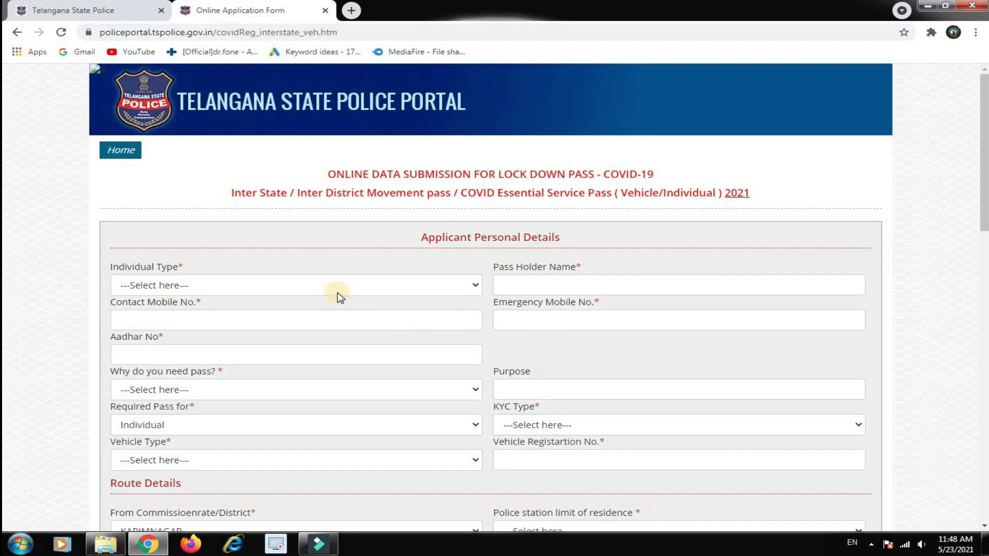
# Set the individual type to Mr and enter the pass holder's name
pyautogui.scroll(-10, 860, 379)
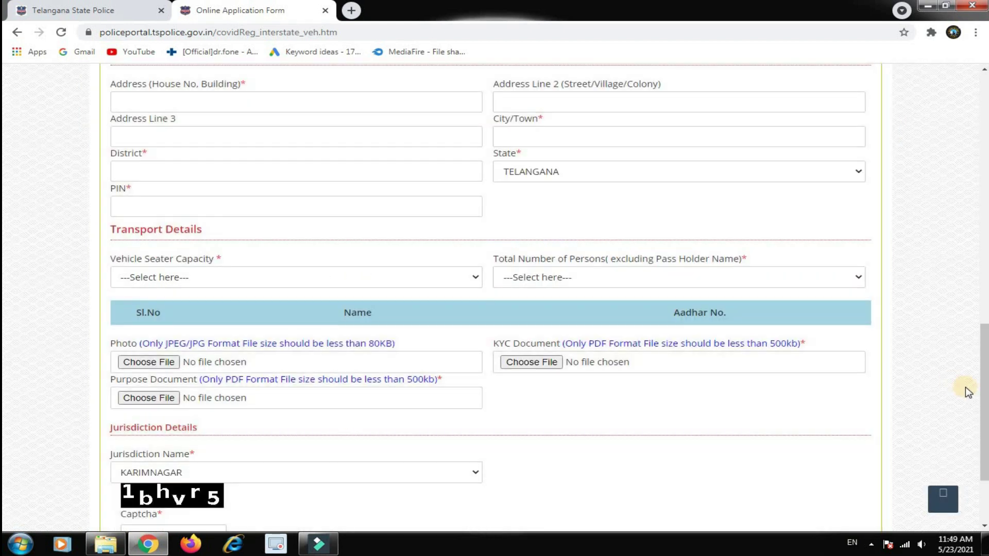
pyautogui.moveTo(984, 348); pyautogui.dragTo(984, 97)
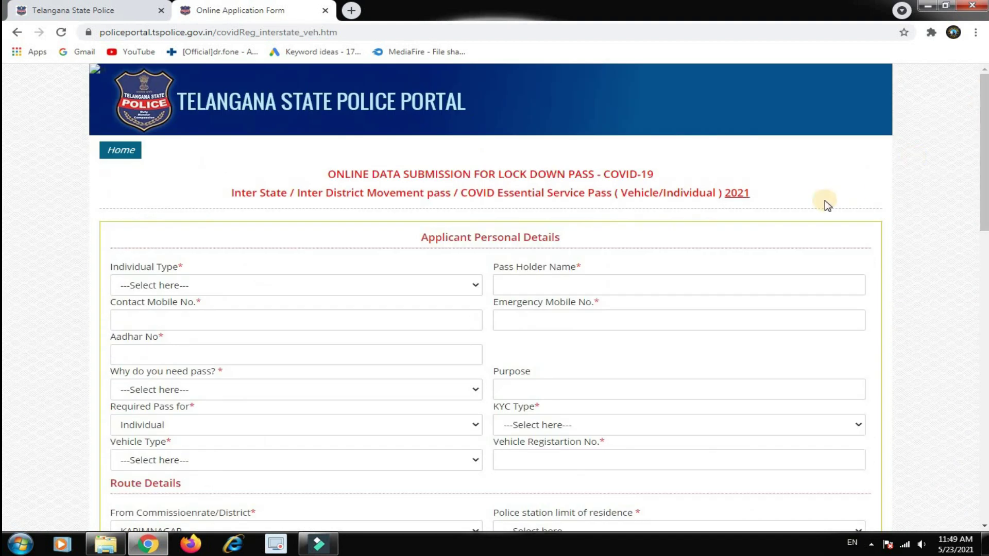
pyautogui.click(127, 285)
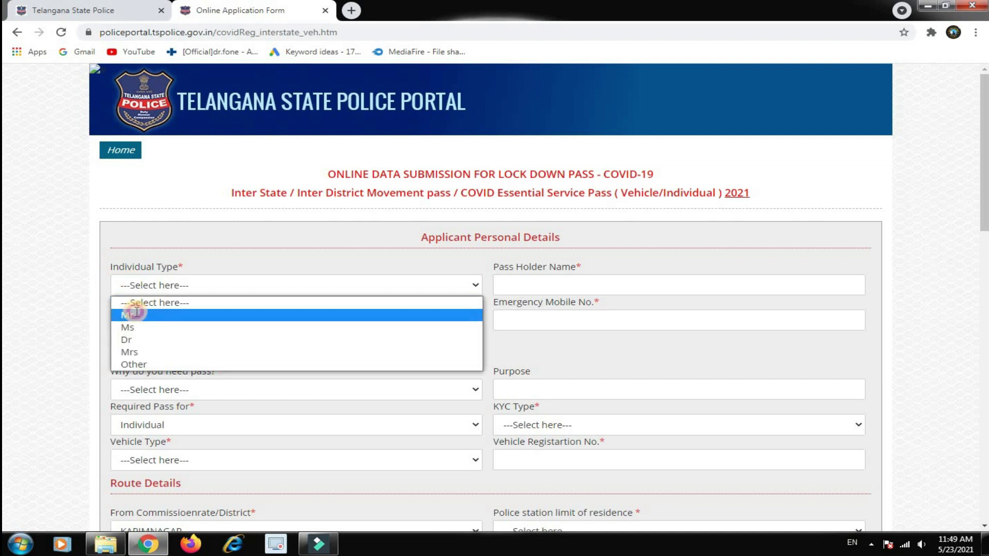
pyautogui.click(130, 314)
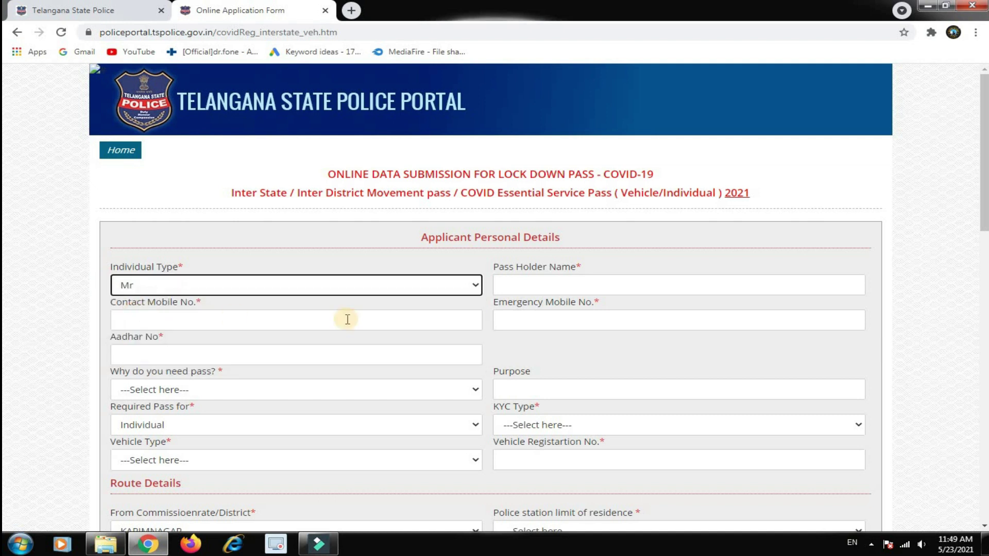
pyautogui.click(528, 291)
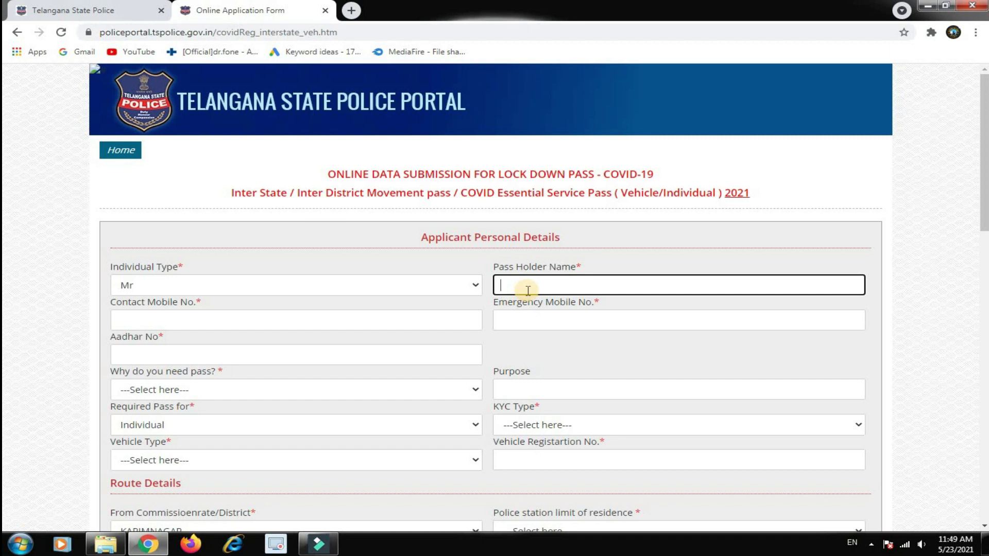
pyautogui.write('knda')
# Enter the contact mobile, emergency mobile and Aadhaar numbers
pyautogui.press('Tab')
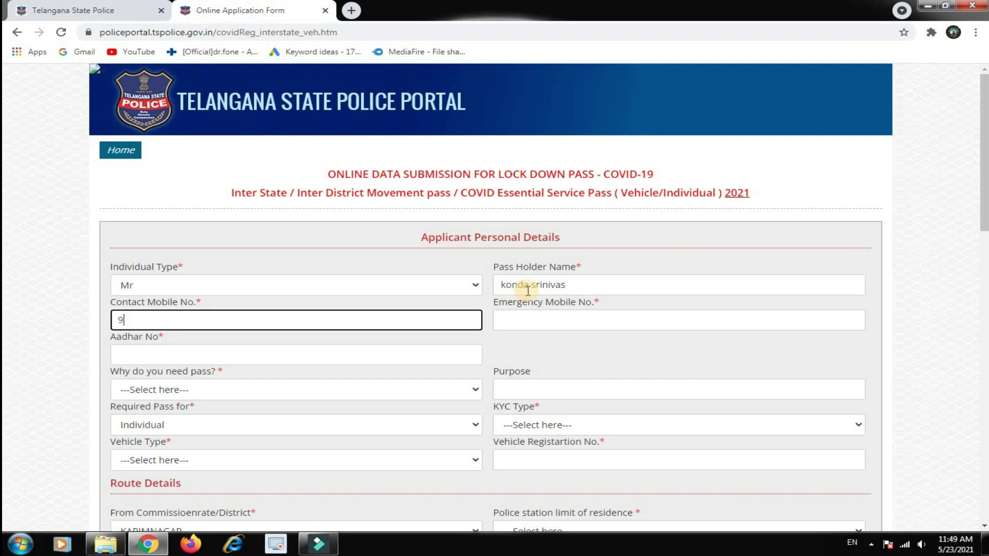
pyautogui.press('Tab')
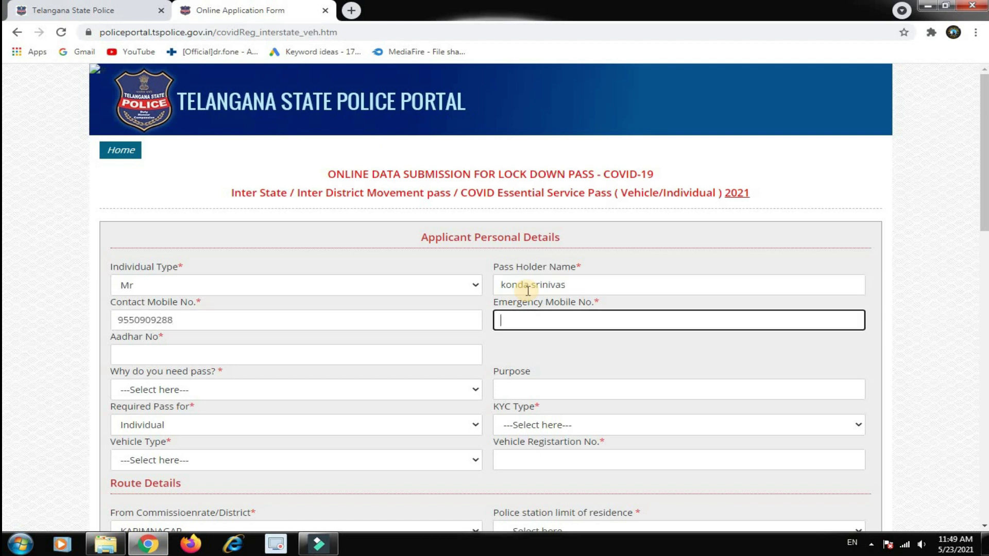
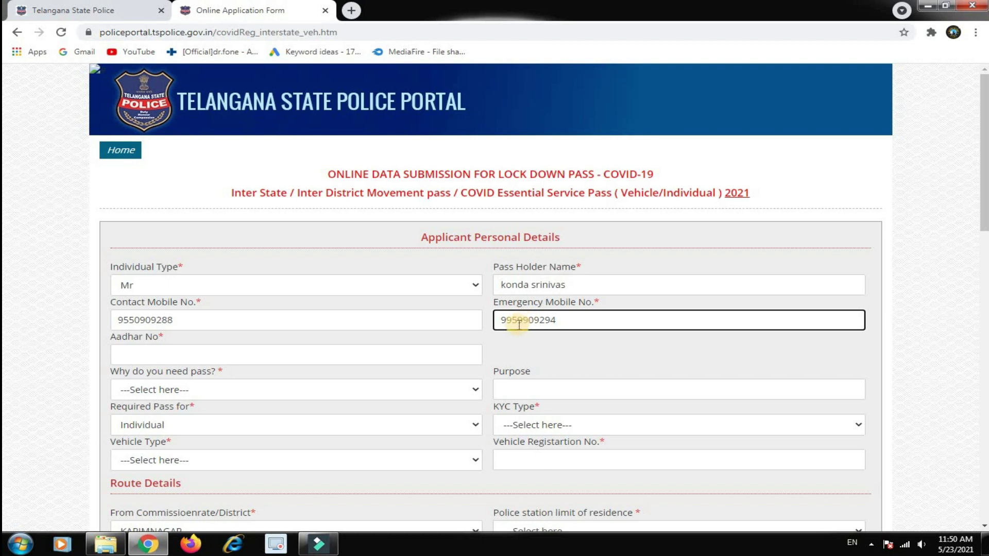
pyautogui.press('Tab')
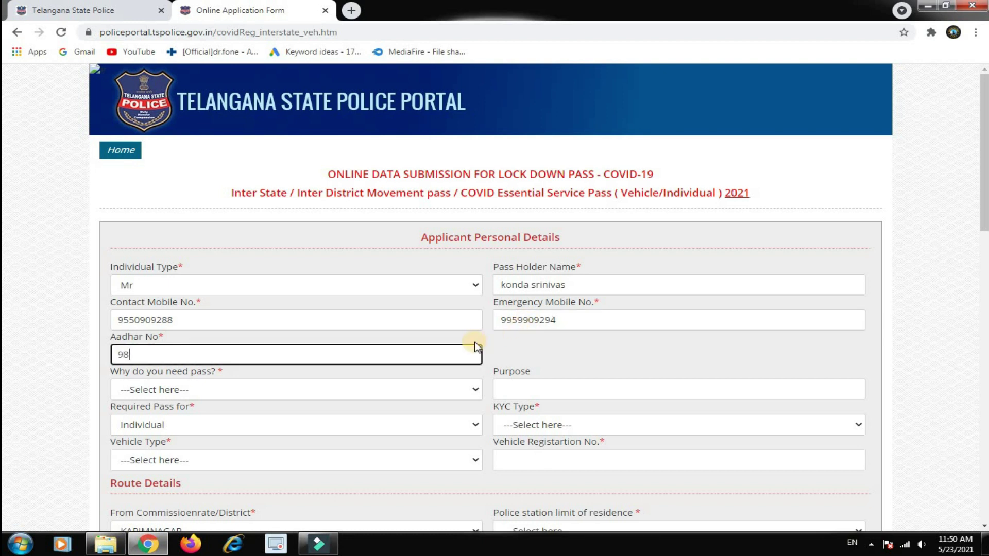
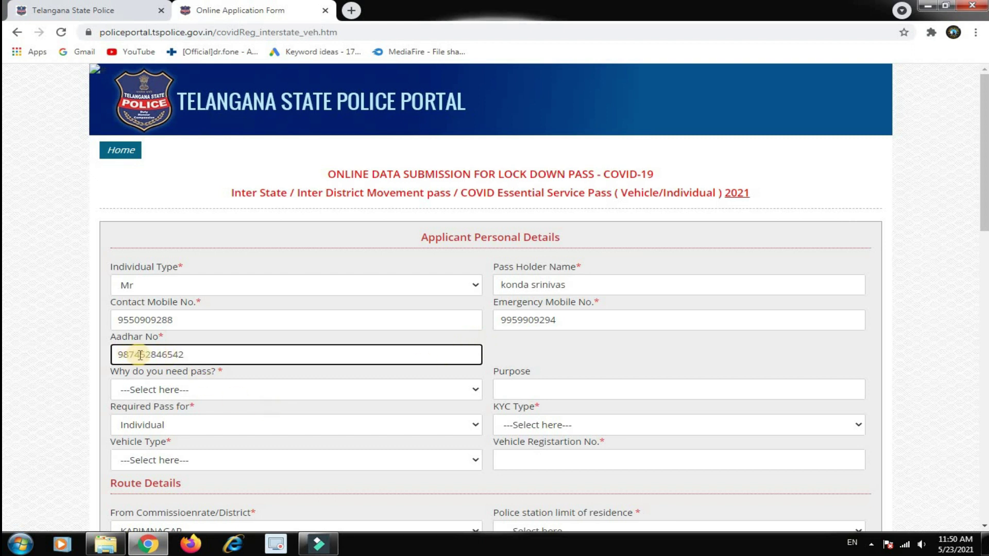
pyautogui.press('Tab')
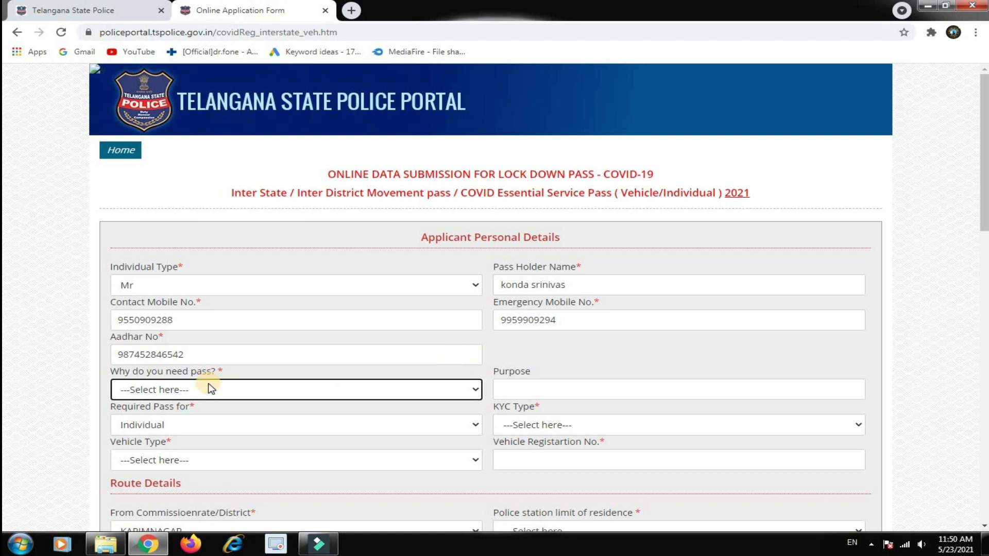
# Choose reason Death-To attend Funerals, enter purpose 'was', and set pass coverage to GROUP
pyautogui.scroll(-2, 211, 389)
pyautogui.click(210, 267)
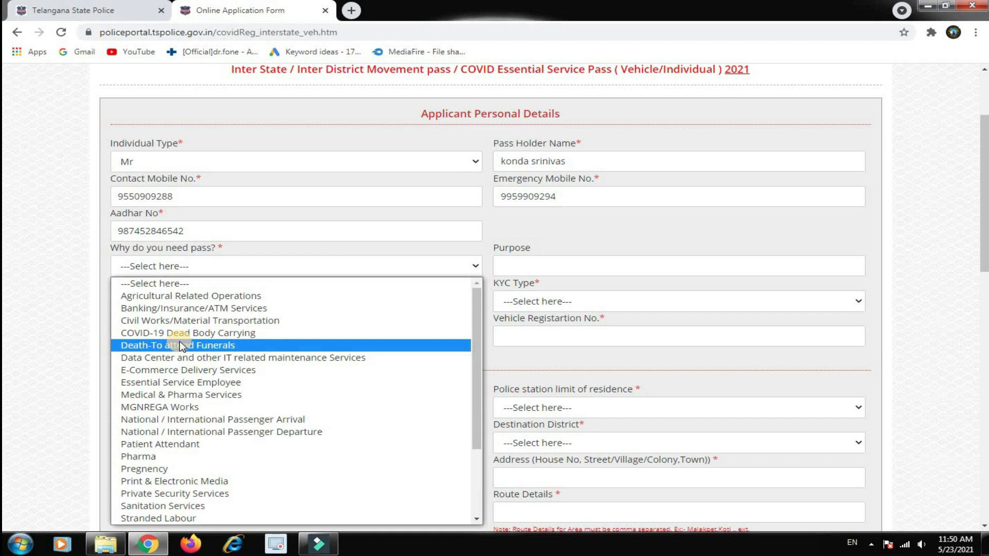
pyautogui.click(196, 348)
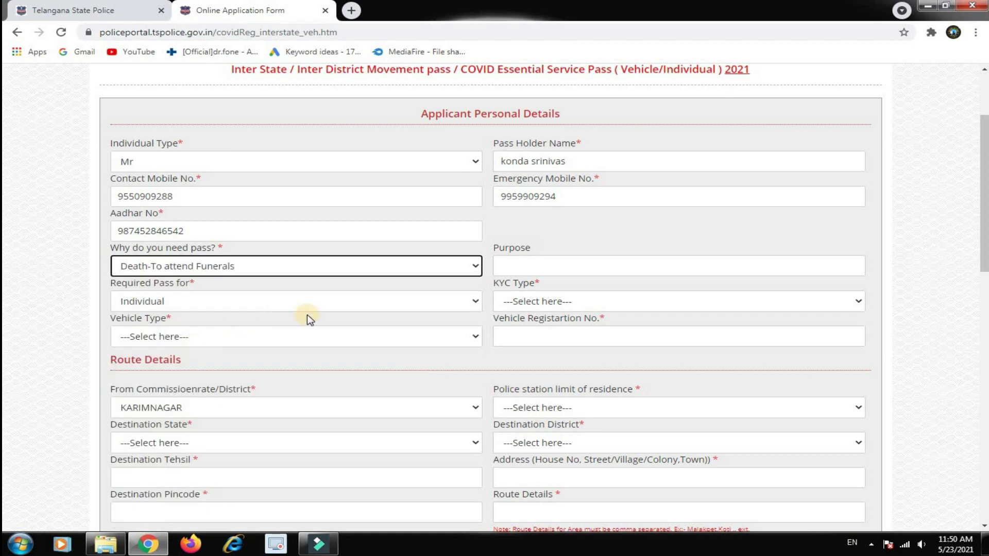
pyautogui.click(575, 274)
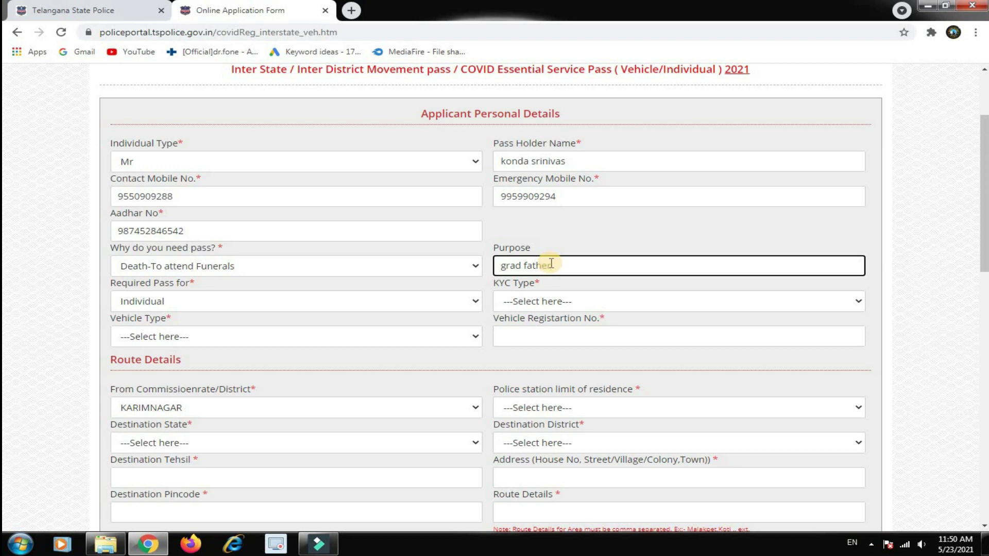
pyautogui.write('was dead')
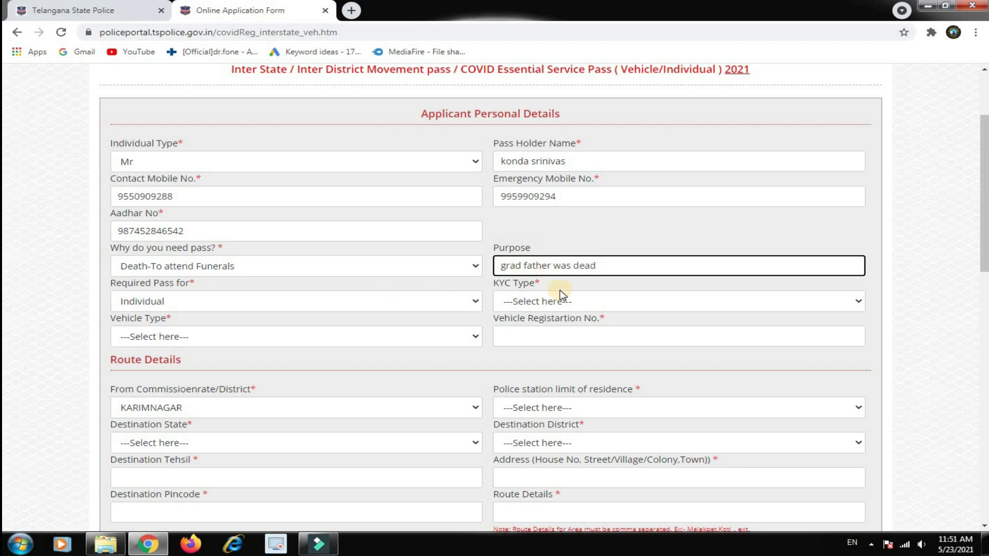
pyautogui.click(190, 304)
pyautogui.click(154, 329)
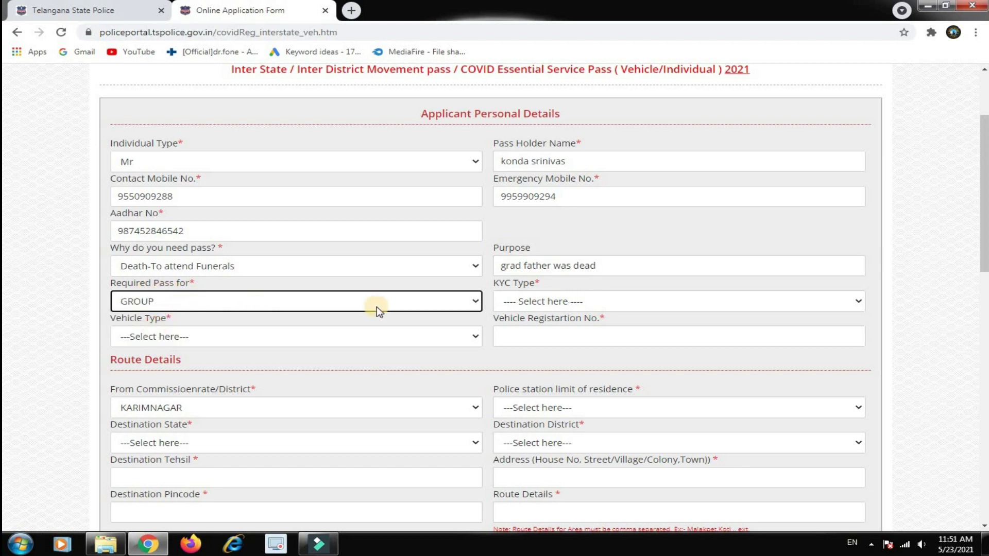
pyautogui.click(169, 302)
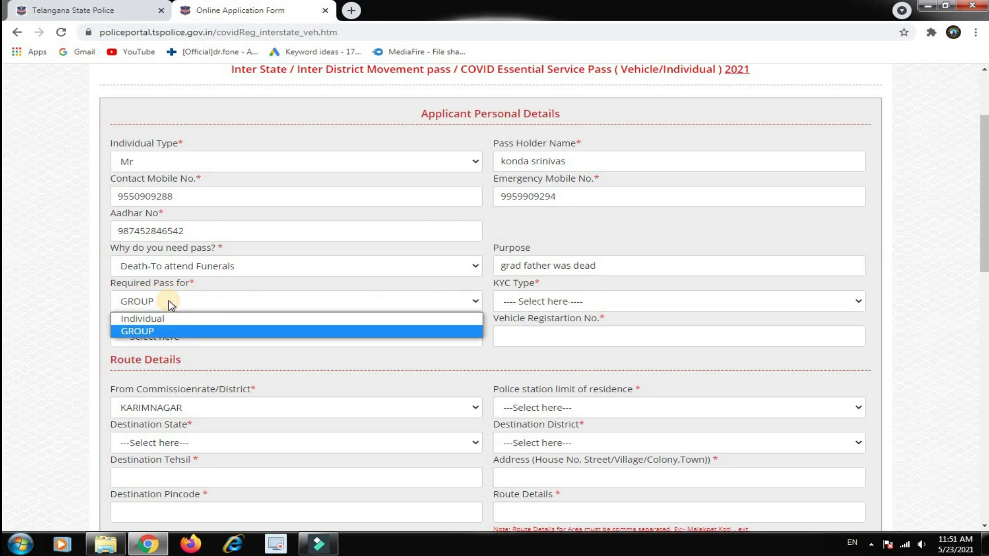
pyautogui.click(163, 330)
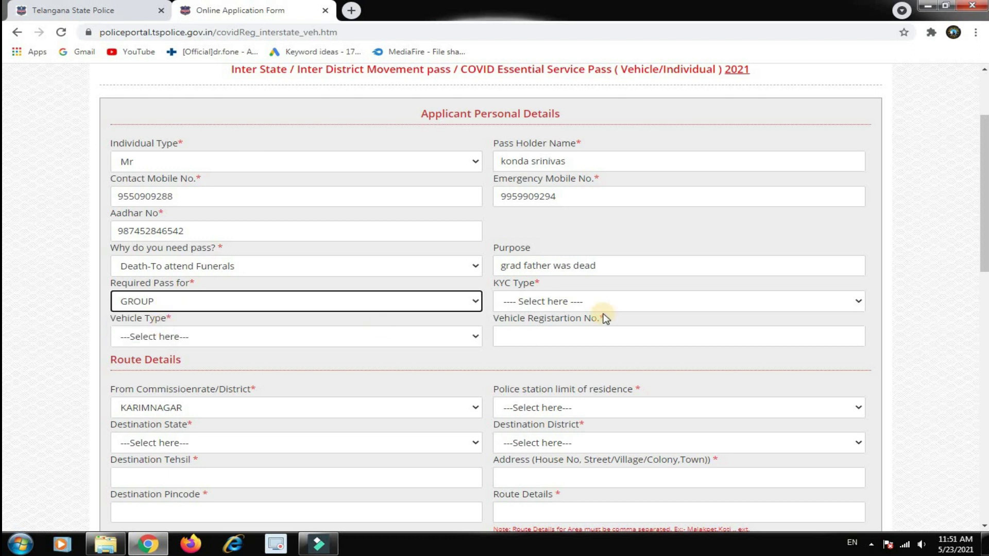
pyautogui.click(600, 304)
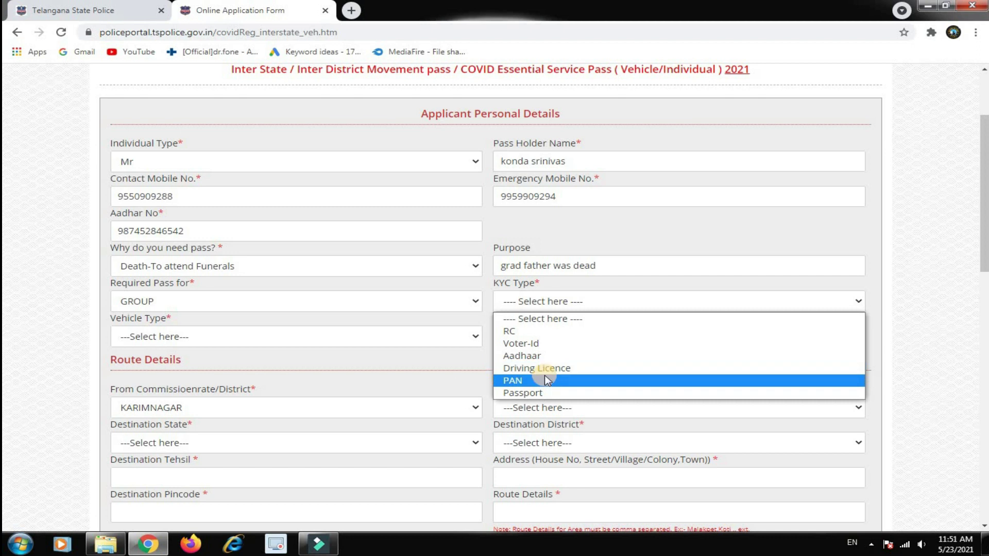
pyautogui.click(527, 354)
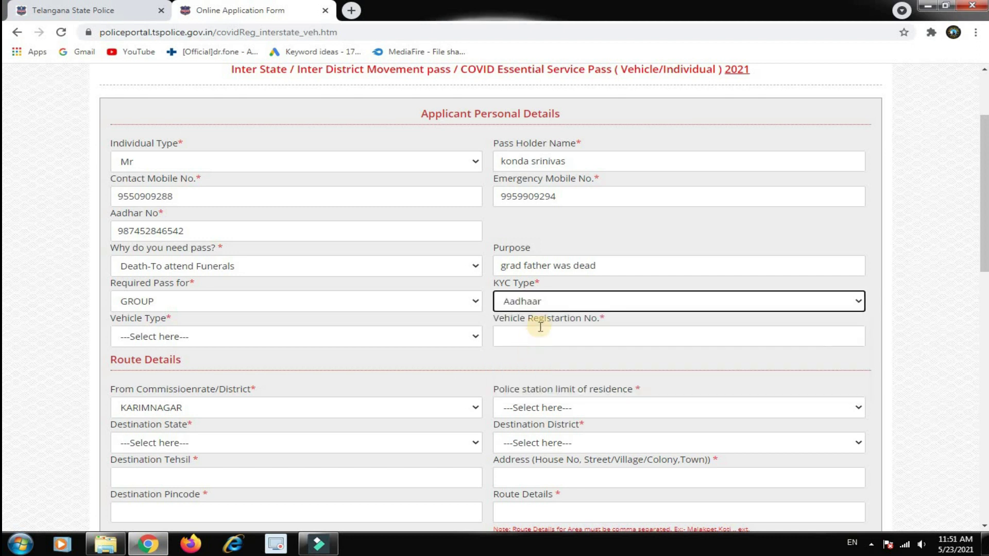
pyautogui.click(194, 336)
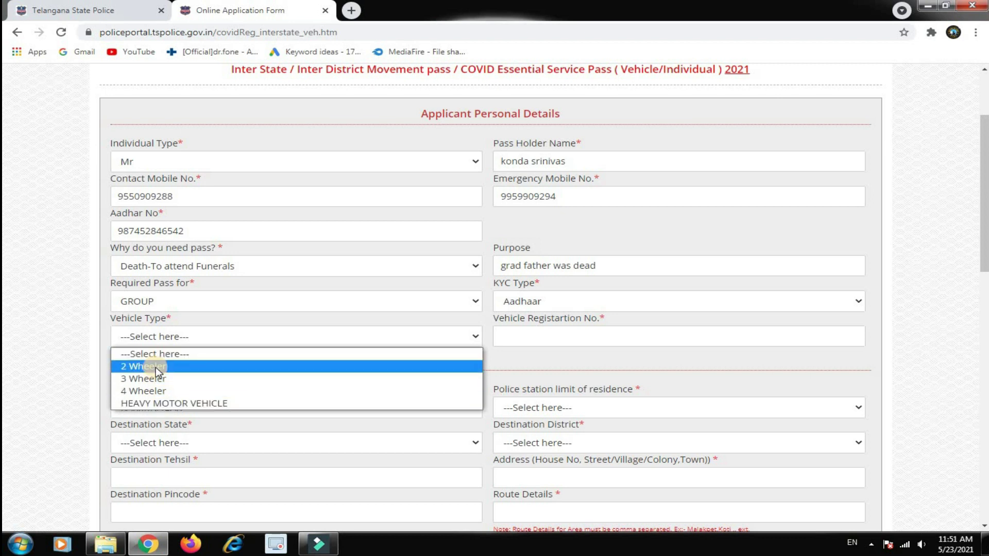
pyautogui.click(156, 366)
pyautogui.click(531, 335)
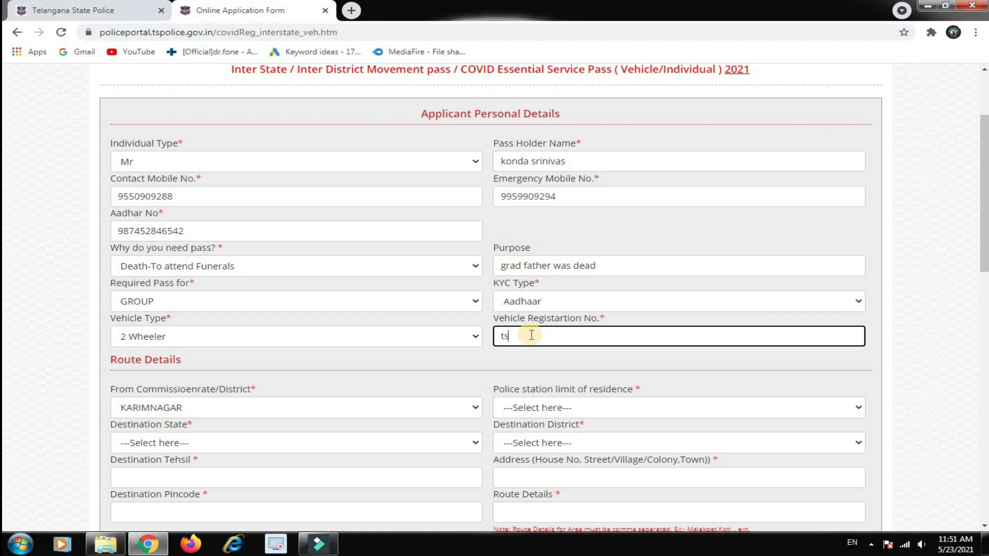
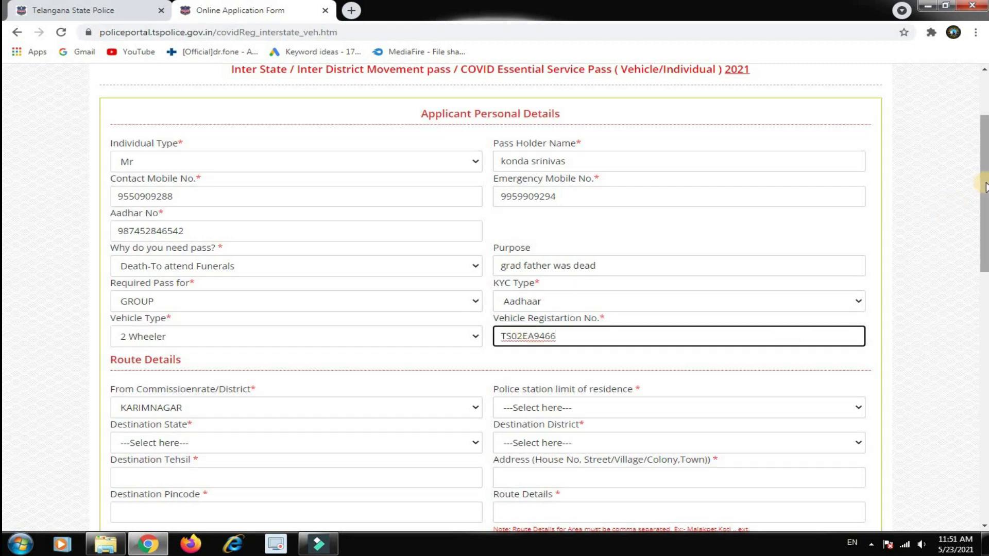
# Set the residence station to Karimnagar II town PS, with destination TELANGANA, SIDDIPET district
pyautogui.scroll(-4, 380, 256)
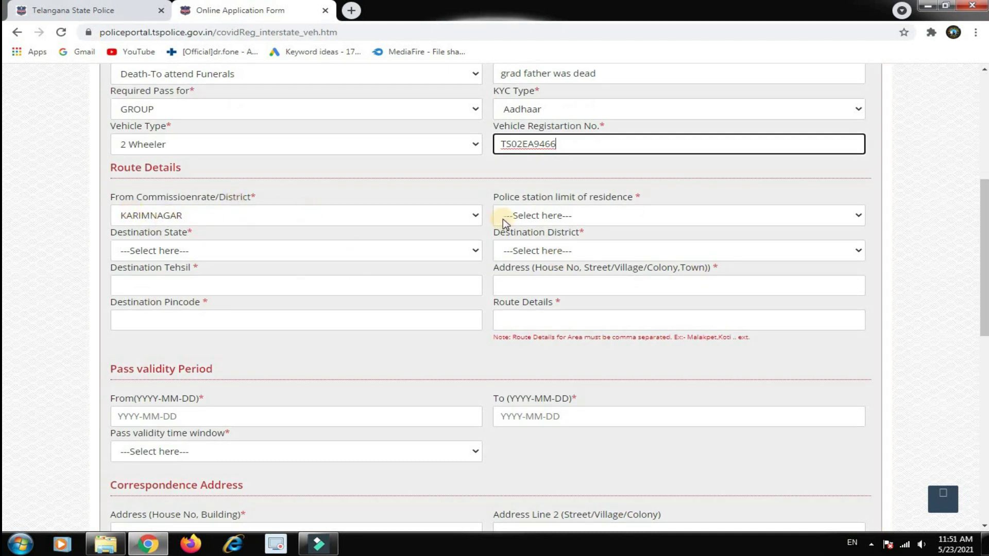
pyautogui.click(533, 216)
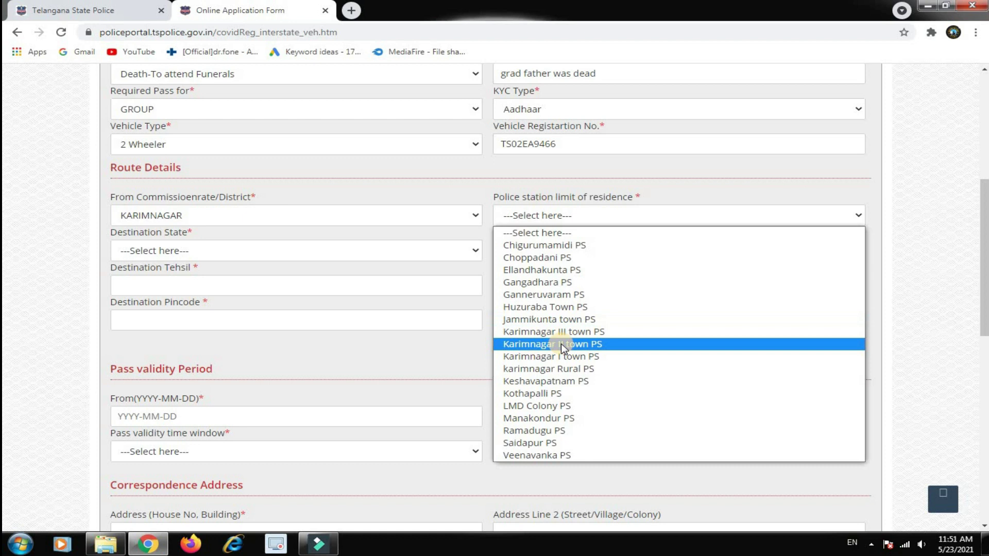
pyautogui.click(561, 344)
pyautogui.click(186, 251)
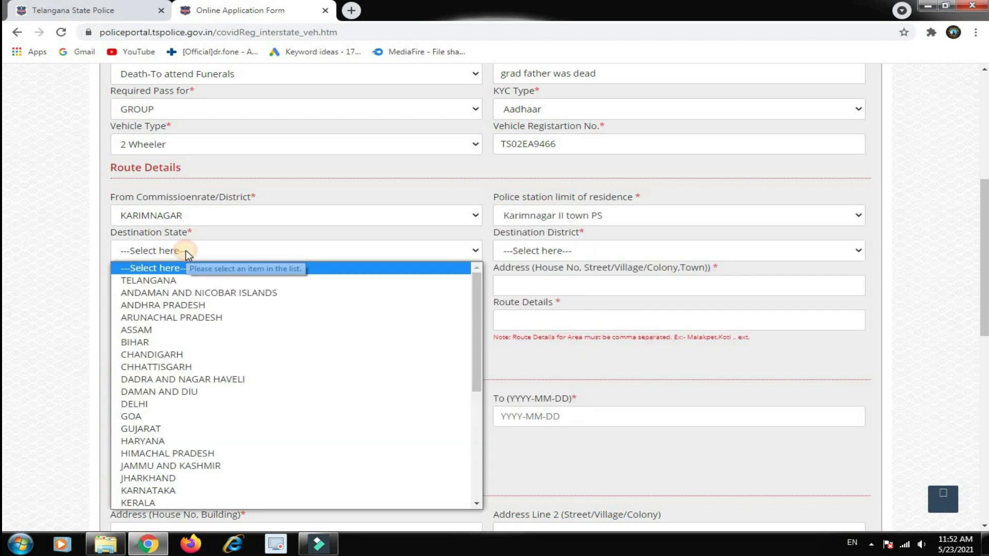
pyautogui.moveTo(476, 324)
pyautogui.mouseDown()
pyautogui.moveTo(494, 420)
pyautogui.moveTo(492, 317)
pyautogui.mouseUp()
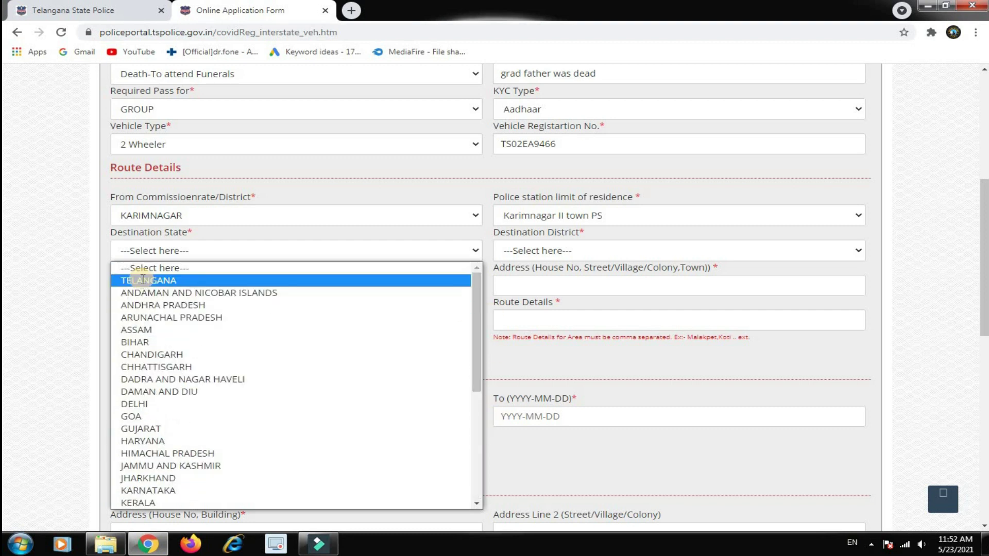
pyautogui.click(139, 280)
pyautogui.click(553, 251)
pyautogui.click(534, 379)
pyautogui.click(533, 255)
pyautogui.moveTo(858, 307); pyautogui.dragTo(863, 407)
pyautogui.click(548, 436)
# Enter HUSNABAD as destination tehsil and fill in the destination address
pyautogui.click(151, 283)
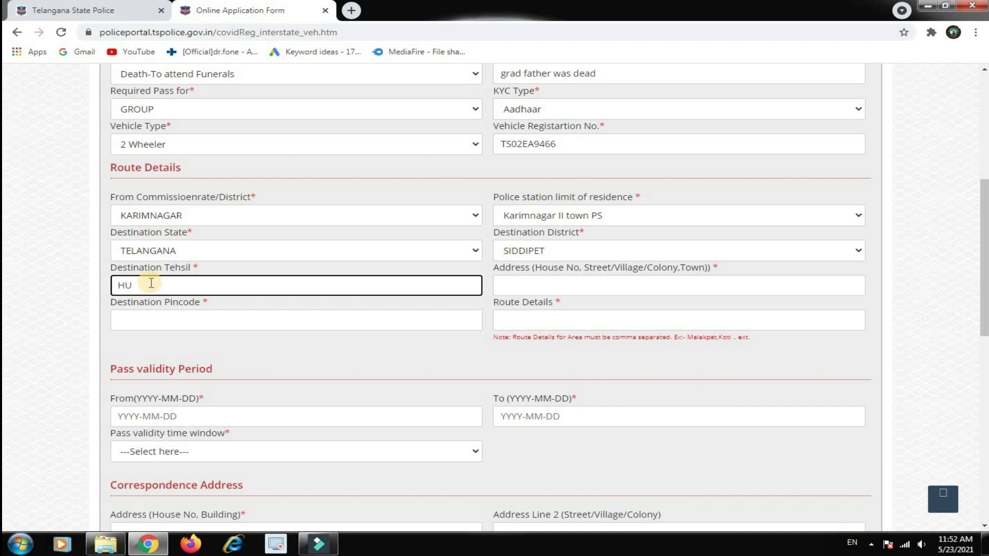
pyautogui.write('HUSNABAD')
pyautogui.click(516, 286)
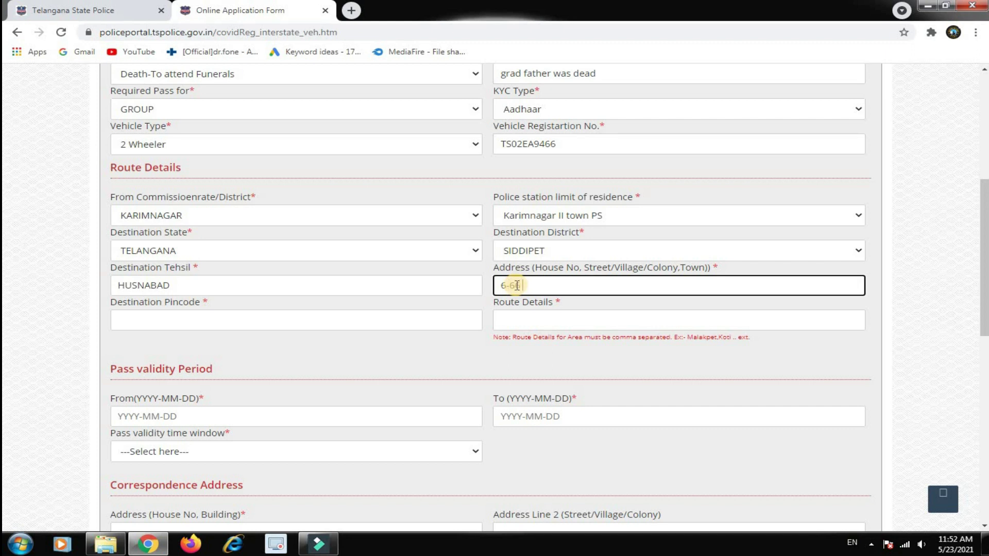
pyautogui.click(240, 320)
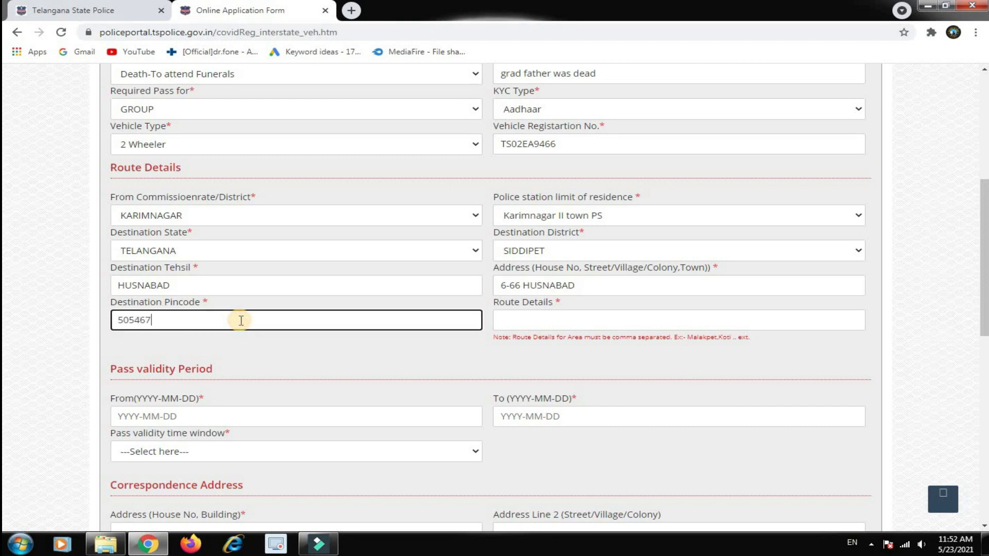
# Enter route KARIMNAGAR, KOTHAAPALLYY, CHIGURUMAMIDI, SUNDARAGIRI, HUSNABAD in Route Details
pyautogui.click(550, 319)
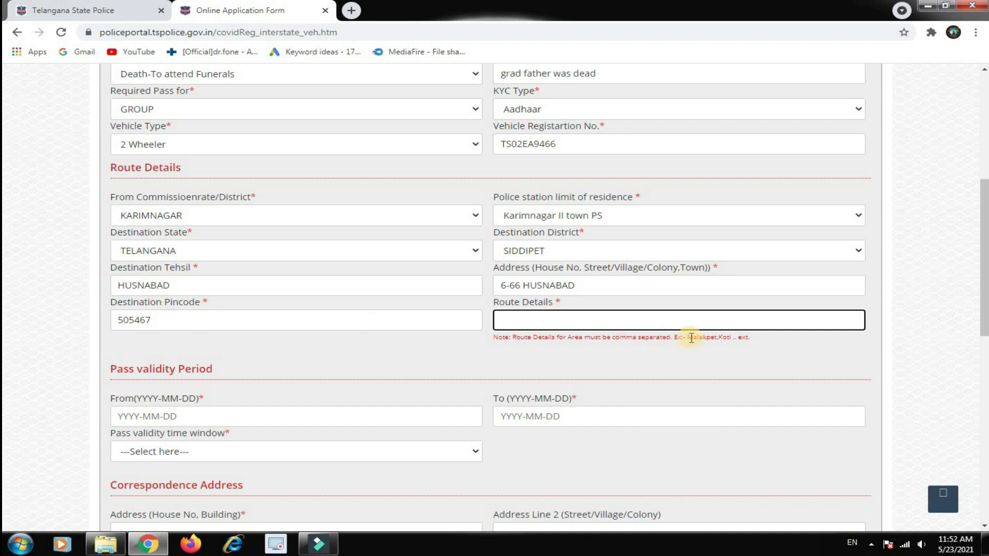
pyautogui.moveTo(688, 337); pyautogui.dragTo(754, 346)
pyautogui.click(566, 318)
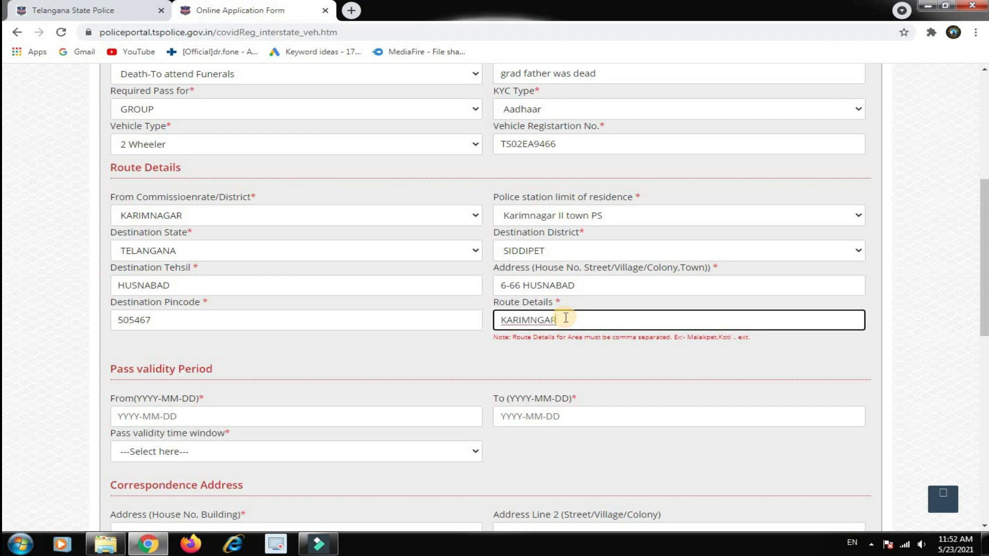
pyautogui.press('BackSpace')
pyautogui.press('BackSpace')
pyautogui.write('GAR,KOTHAAPALLYY, CHIGURU')
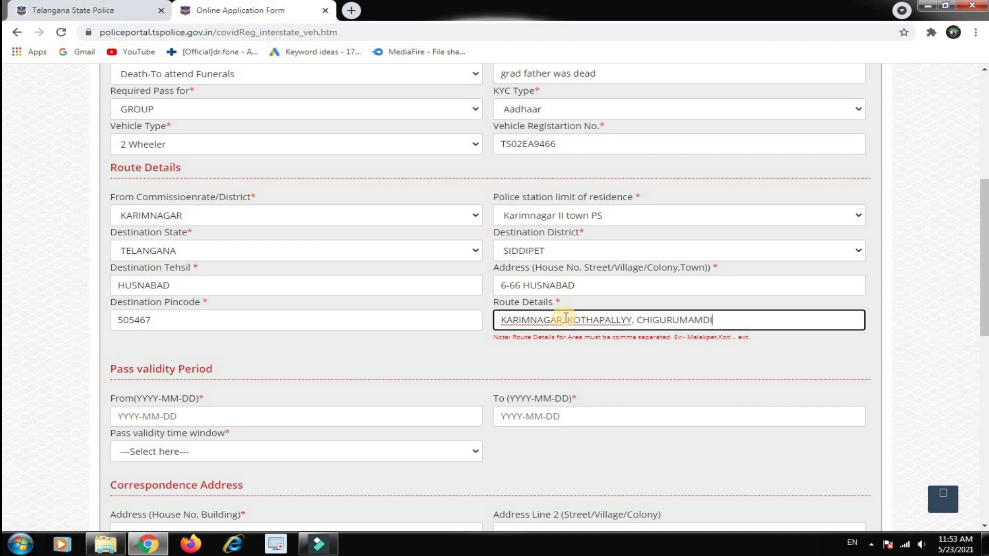
pyautogui.write('MAMIDI,')
pyautogui.write('SUNDARAGIRI')
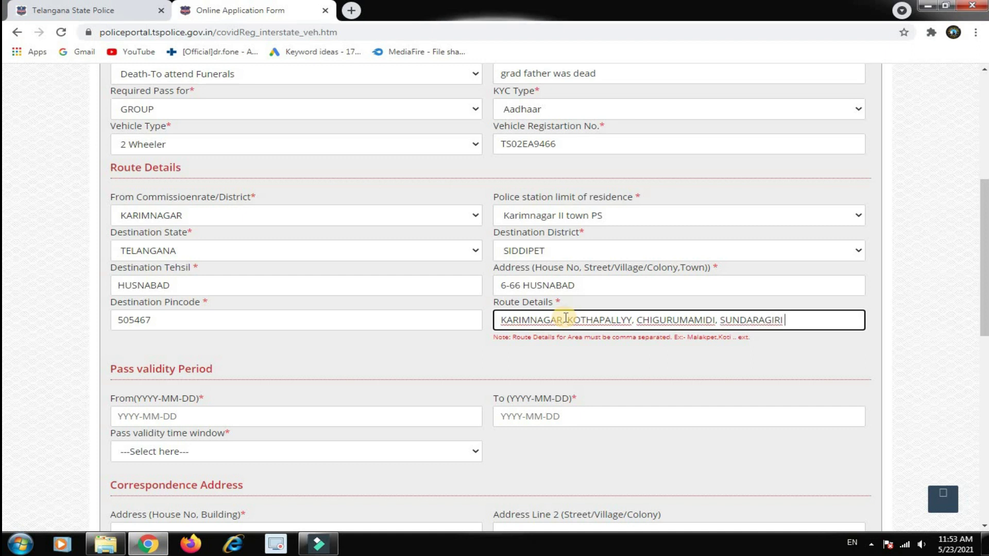
pyautogui.press('BackSpace')
pyautogui.write(', HUSNABAD')
pyautogui.scroll(-3, 238, 217)
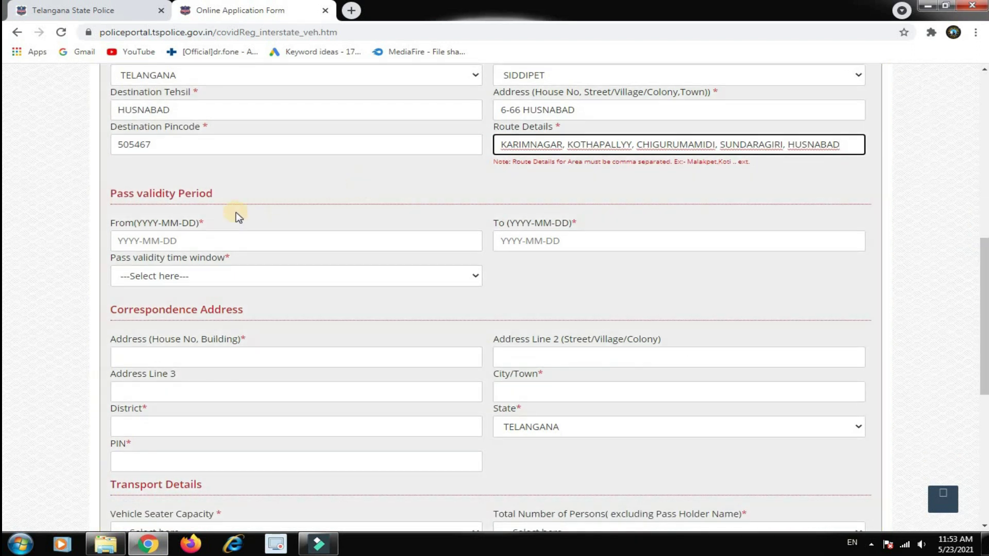
pyautogui.click(203, 238)
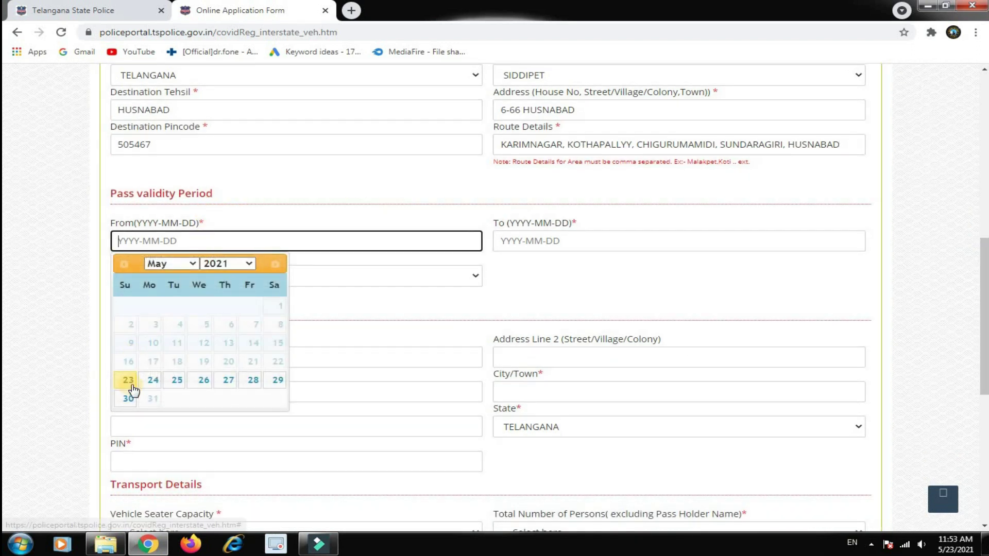
# Set From and To dates to 2021-05-23 and time window to Lockdown Timings (10 AM to 6.00 AM)
pyautogui.click(131, 385)
pyautogui.click(631, 243)
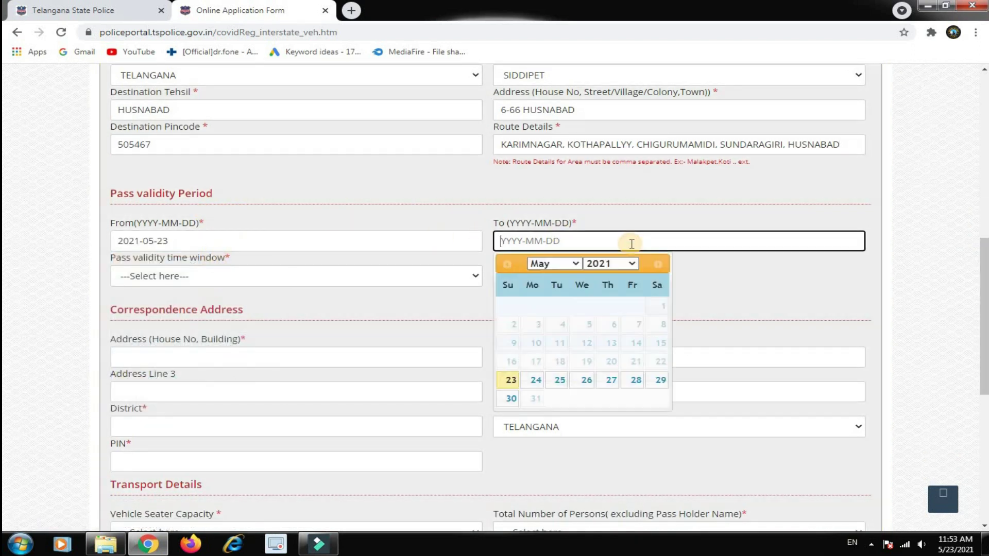
pyautogui.click(511, 381)
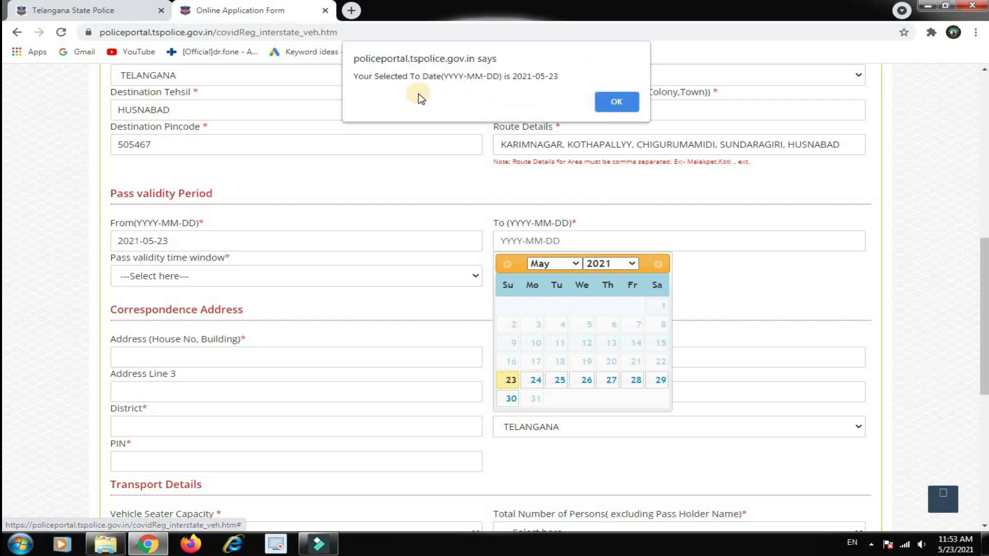
pyautogui.click(617, 105)
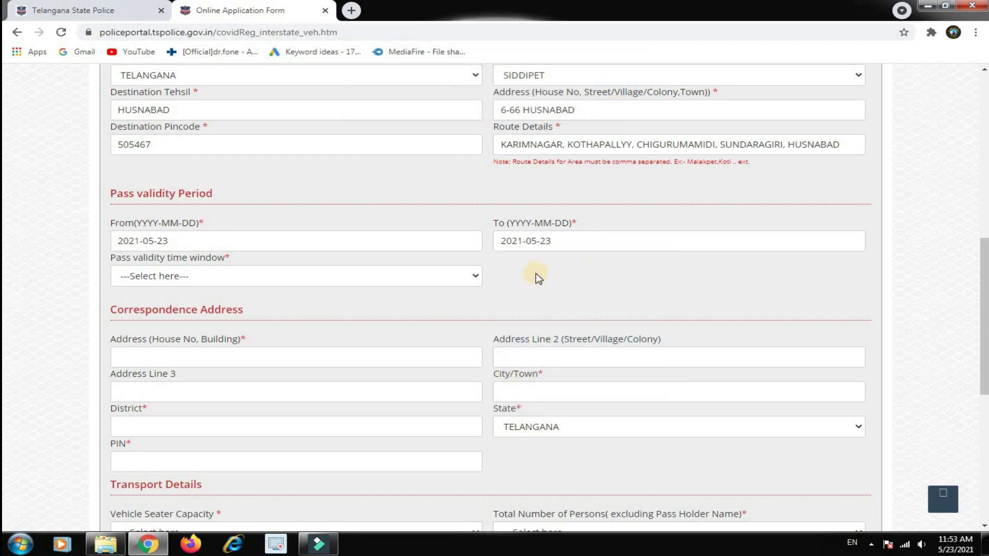
pyautogui.click(210, 276)
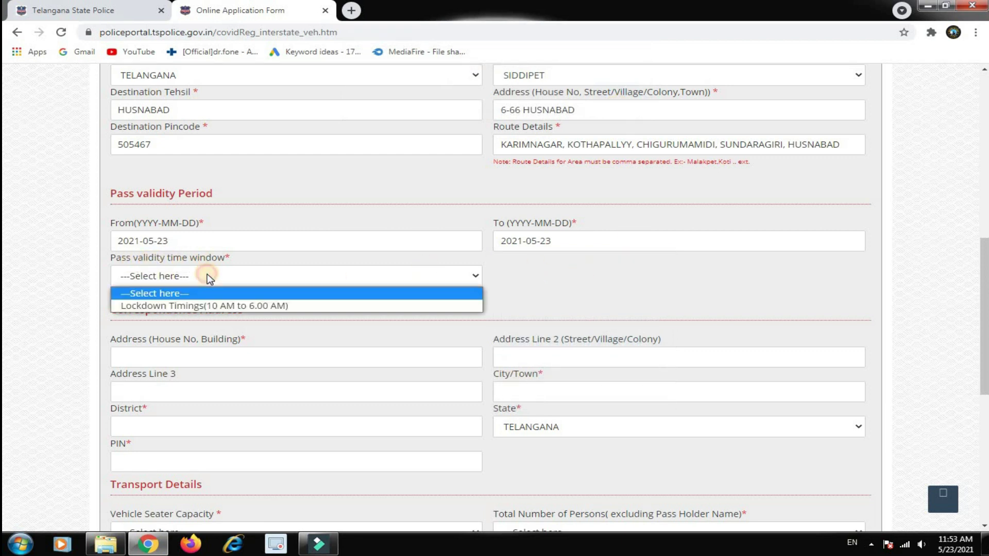
pyautogui.click(172, 306)
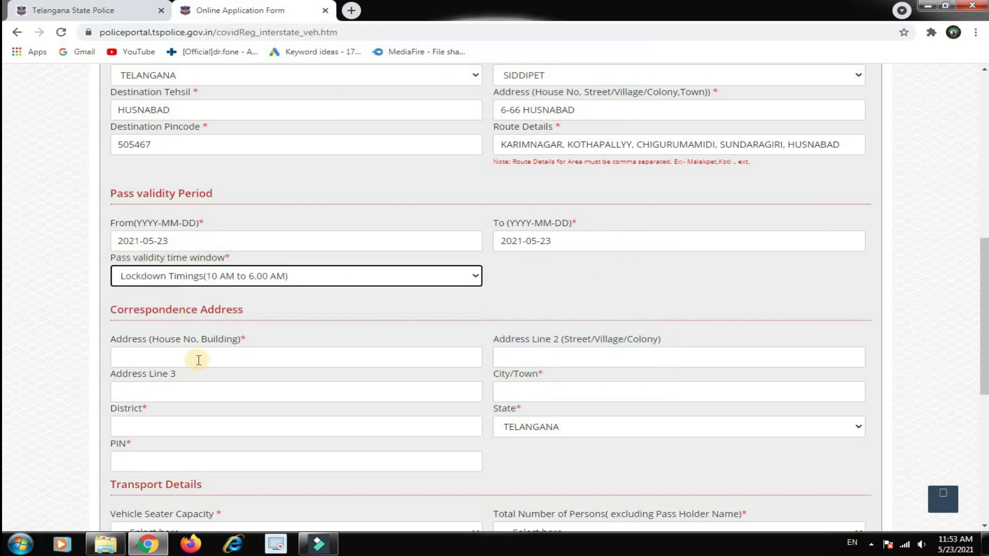
pyautogui.moveTo(115, 310); pyautogui.dragTo(230, 310)
pyautogui.click(430, 353)
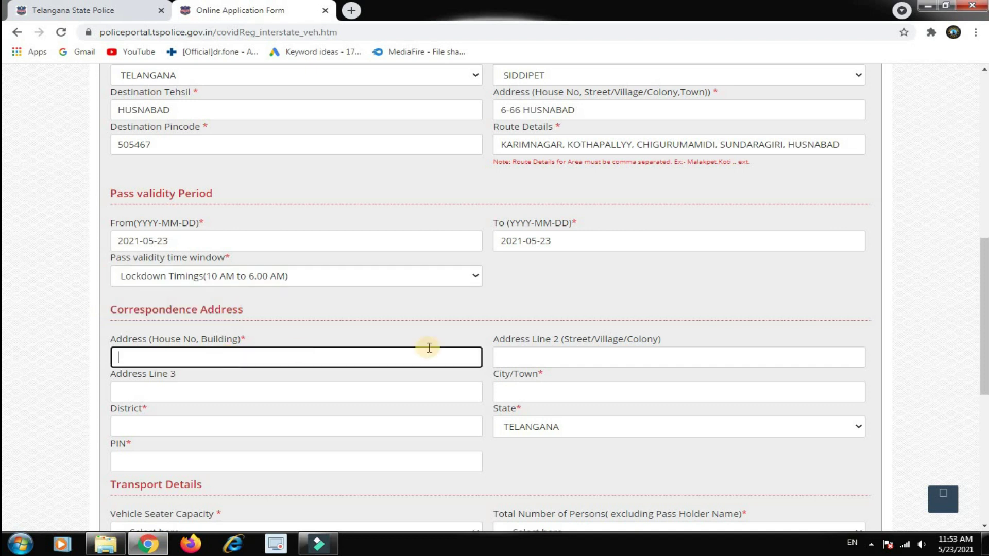
# Enter the house number, street and locality lines of the correspondence address
pyautogui.scroll(-1, 983, 235)
pyautogui.scroll(-2, 984, 281)
pyautogui.click(192, 183)
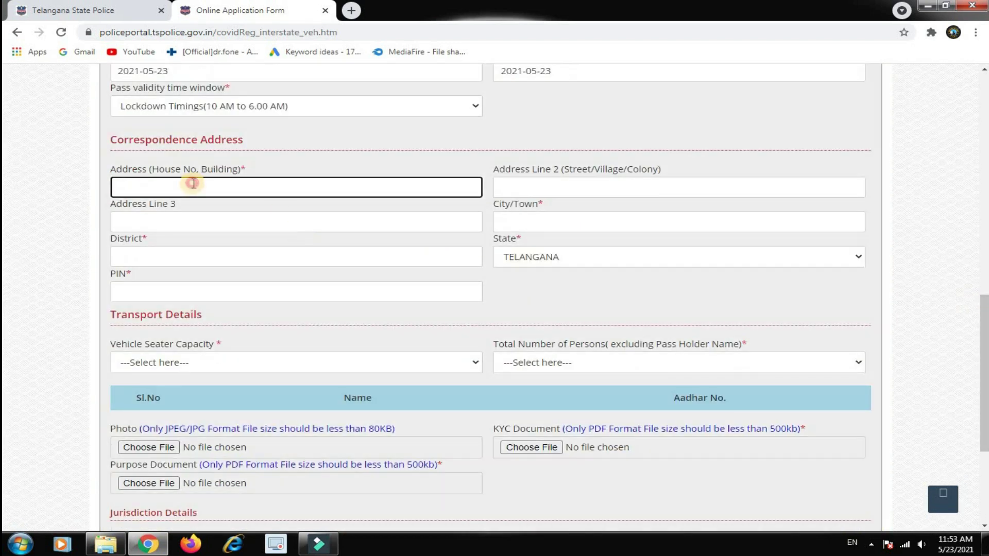
pyautogui.click(520, 182)
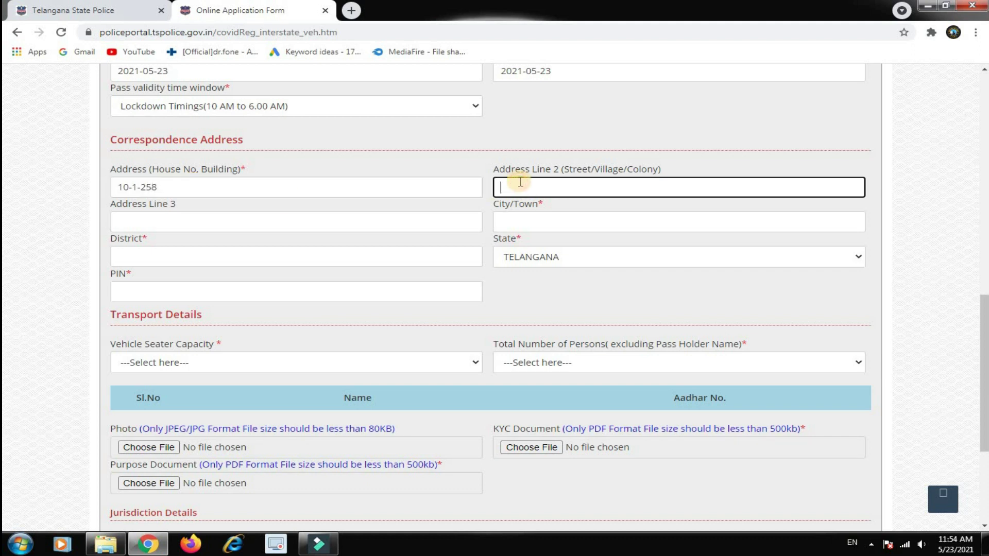
pyautogui.press('Tab')
pyautogui.write('KARIMNAGA')
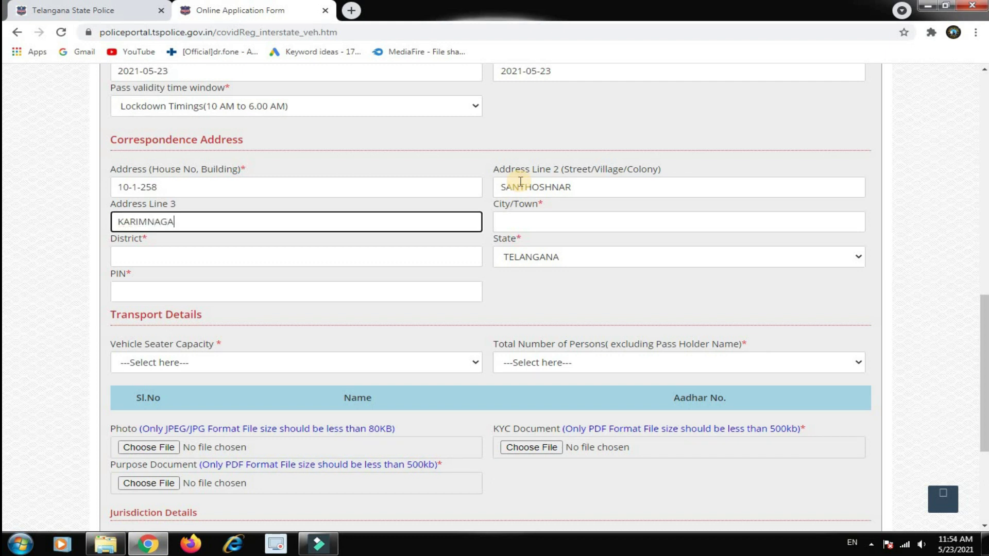
# Set city and district to KARIMNAGAR, keep TELANGANA, and enter the address PIN
pyautogui.press('Tab')
pyautogui.write('KARIM')
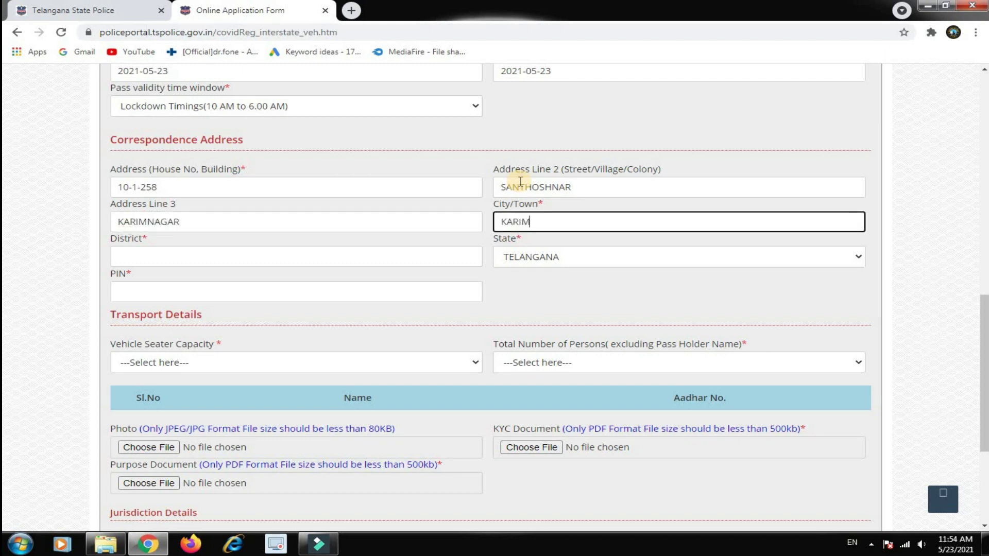
pyautogui.write('NAGAR')
pyautogui.press('Tab')
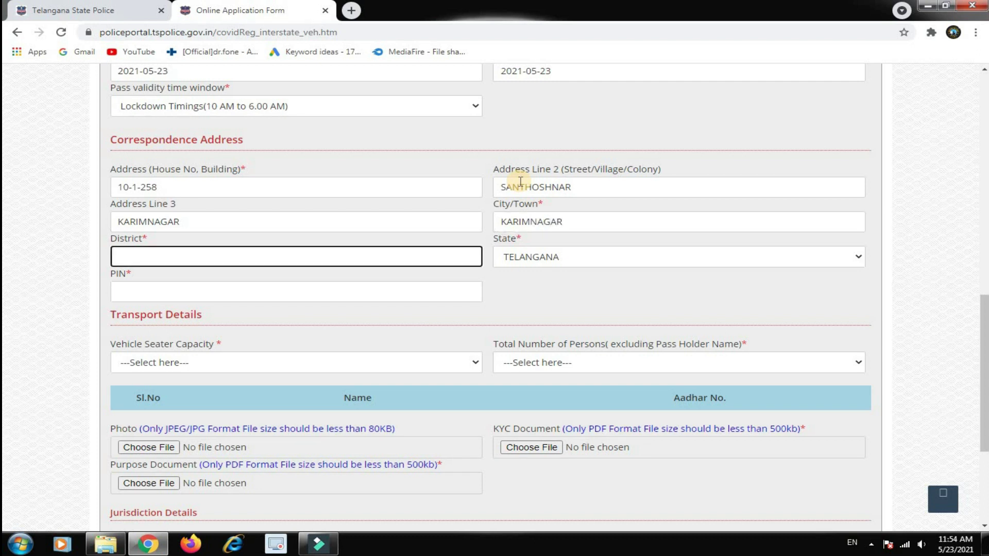
pyautogui.write('KARIMNAGAR')
pyautogui.press('Tab')
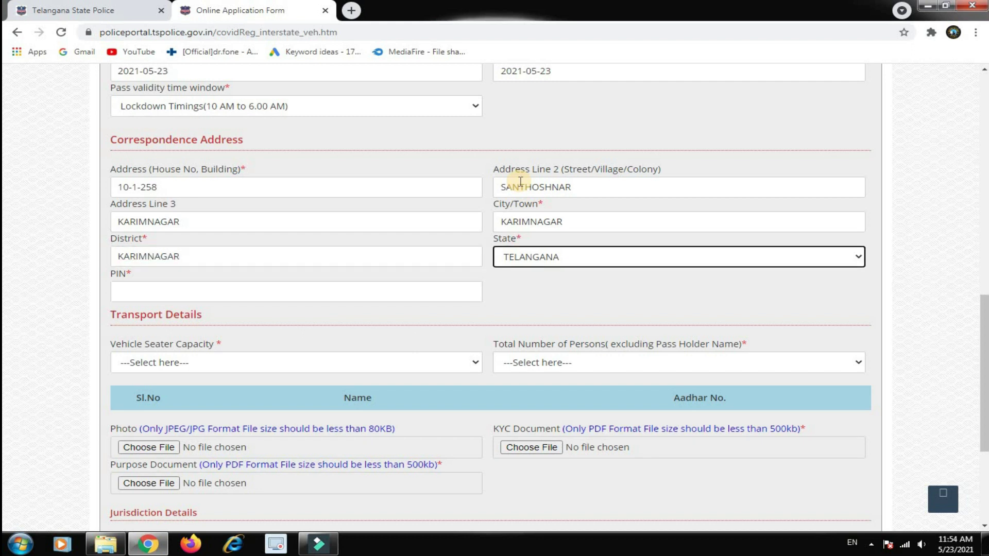
pyautogui.click(256, 291)
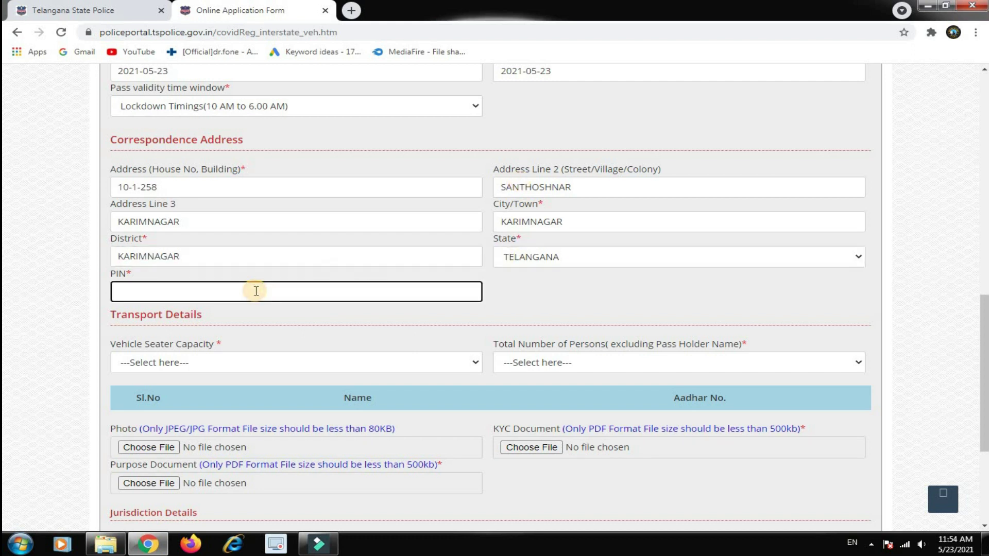
pyautogui.write('505001')
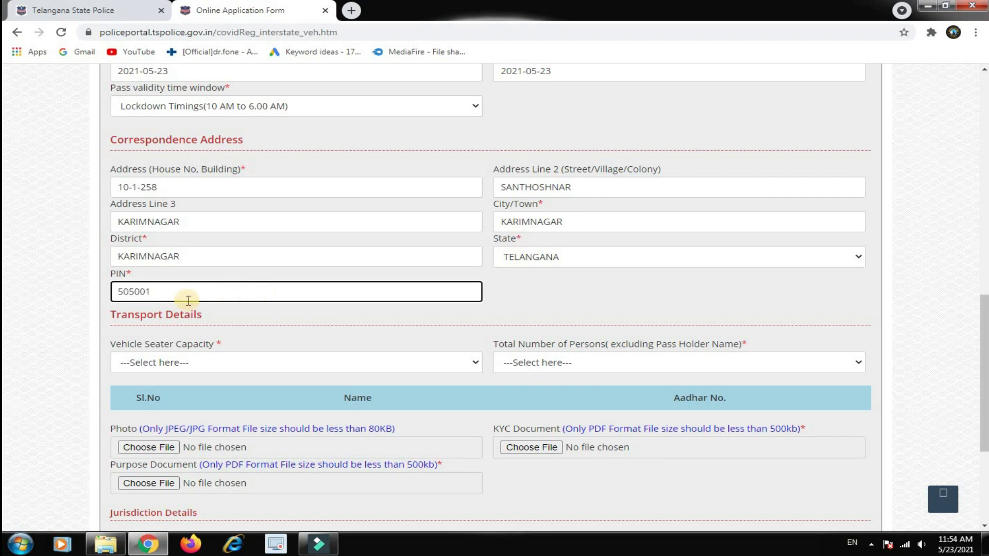
# Set vehicle capacity to 2 Seater and the number of other persons to 1
pyautogui.click(190, 364)
pyautogui.click(155, 391)
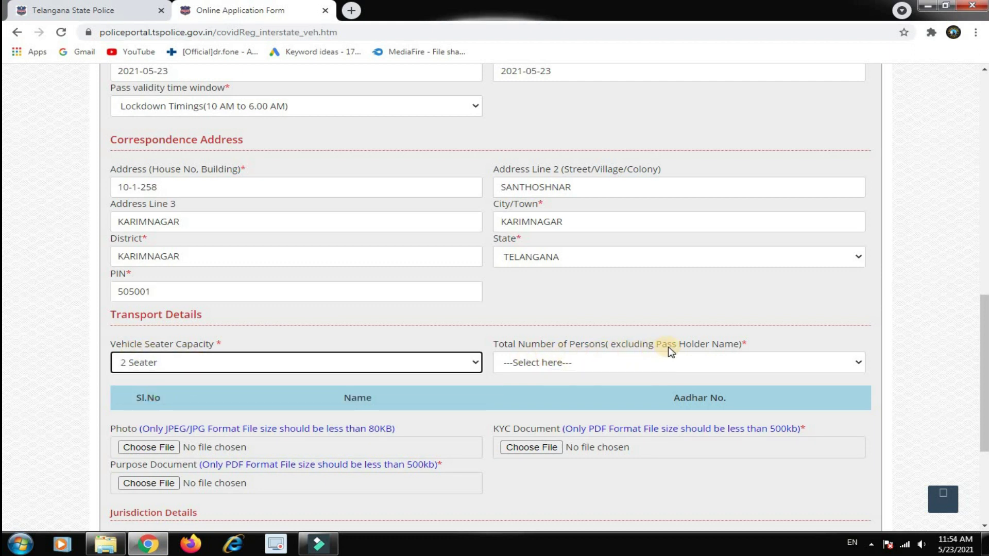
pyautogui.click(604, 363)
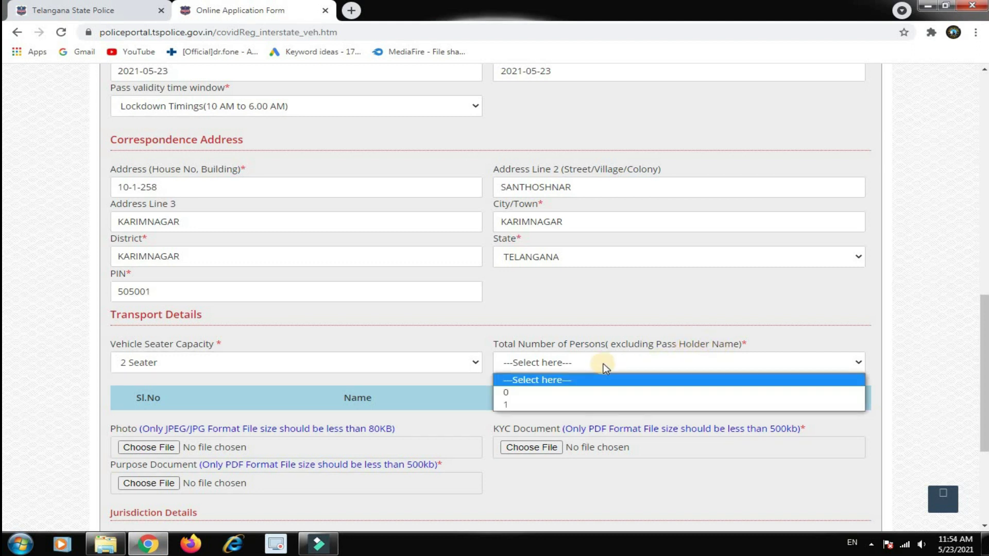
pyautogui.click(518, 405)
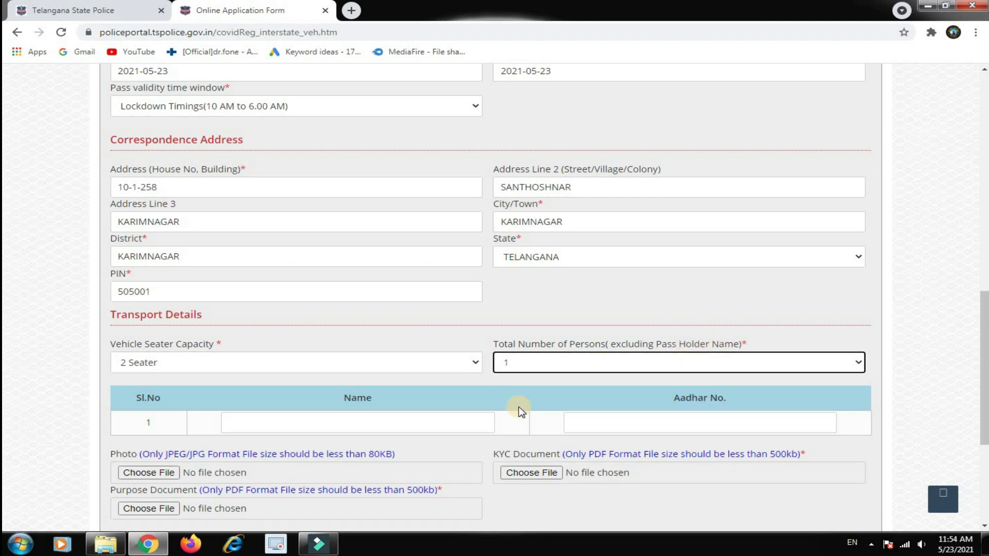
# Enter the companion's name and Aadhaar number in the new row
pyautogui.click(289, 419)
pyautogui.write('KODNA')
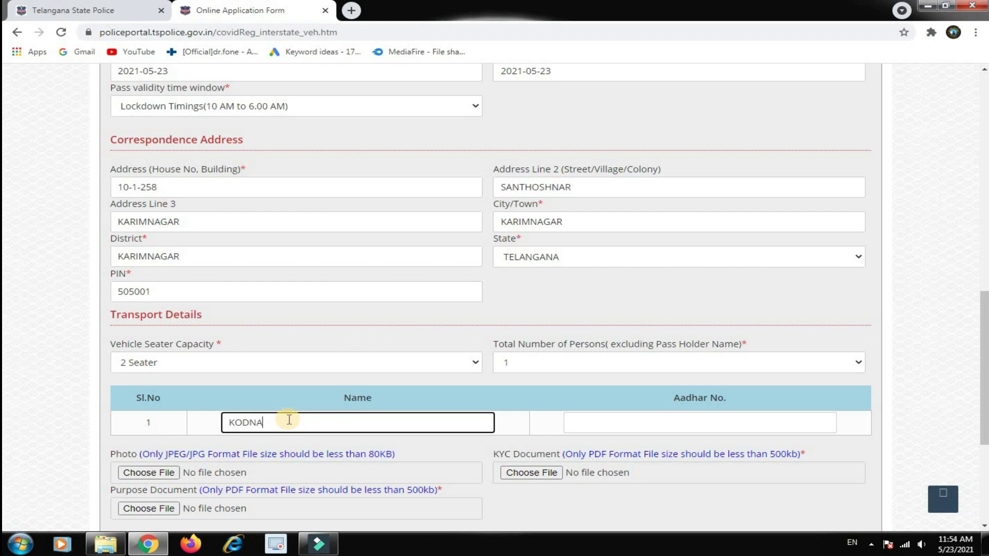
pyautogui.press('BackSpace')
pyautogui.press('BackSpace')
pyautogui.press('BackSpace')
pyautogui.write('NDA NAME')
pyautogui.click(595, 414)
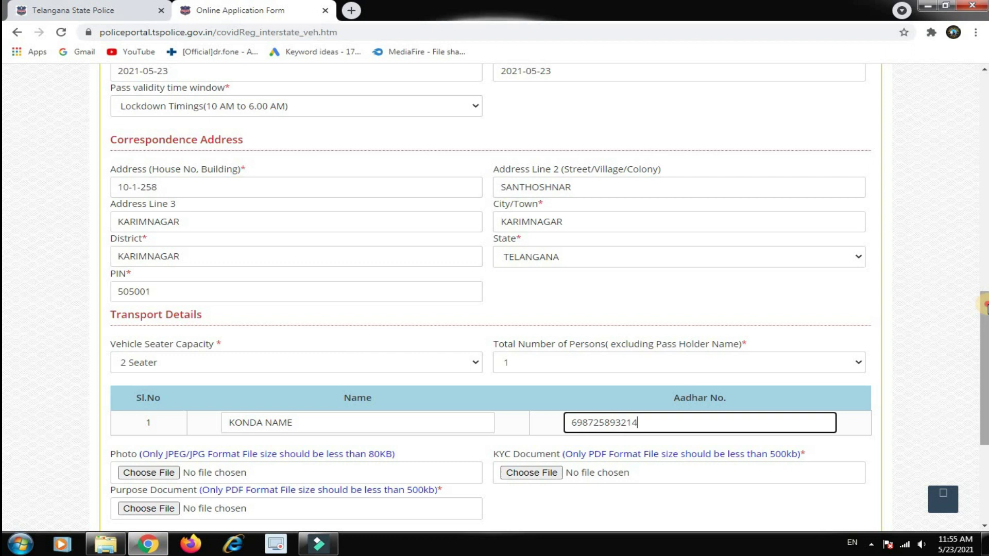
pyautogui.scroll(-2, 954, 342)
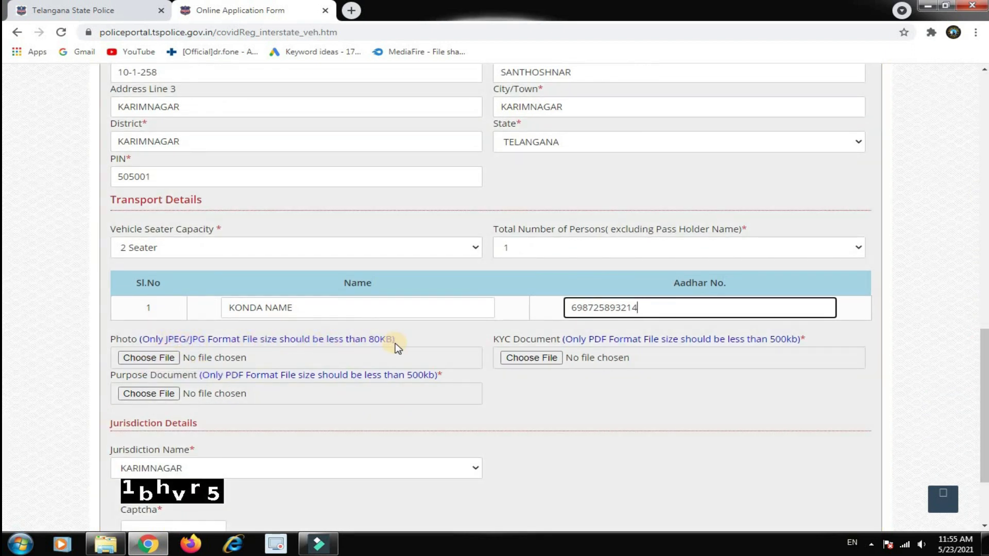
# Attach power bill image 3.jpg from the Desktop as the applicant photo
pyautogui.click(153, 358)
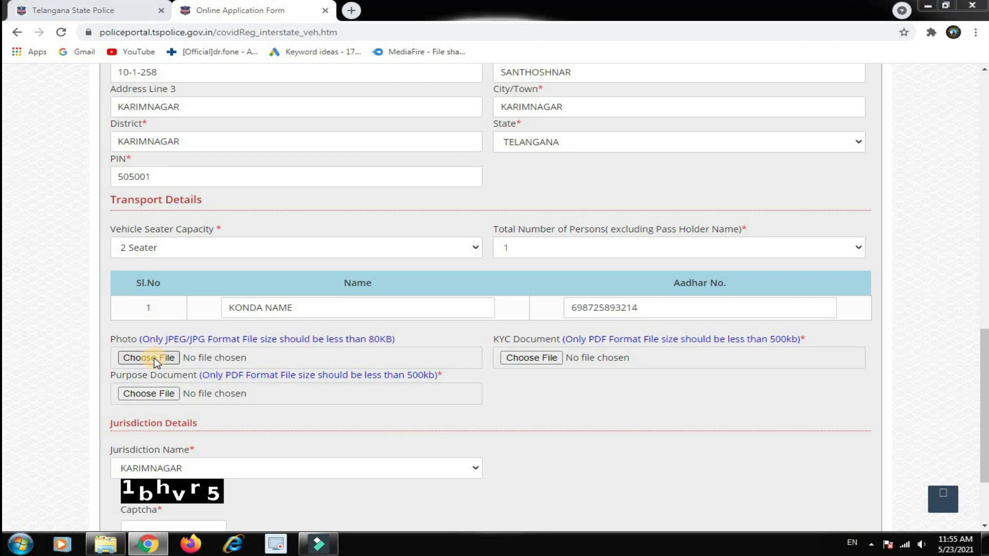
pyautogui.click(56, 97)
pyautogui.click(59, 84)
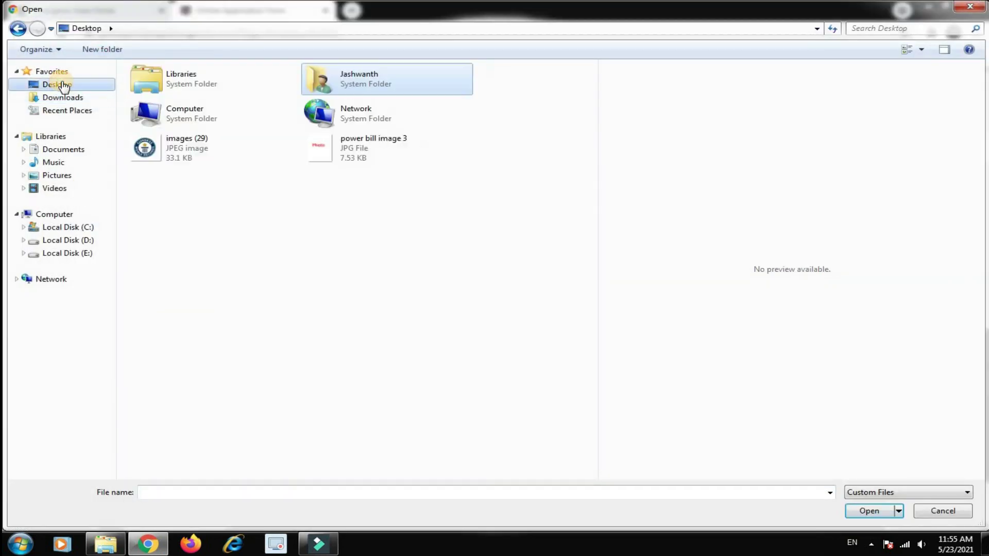
pyautogui.click(386, 158)
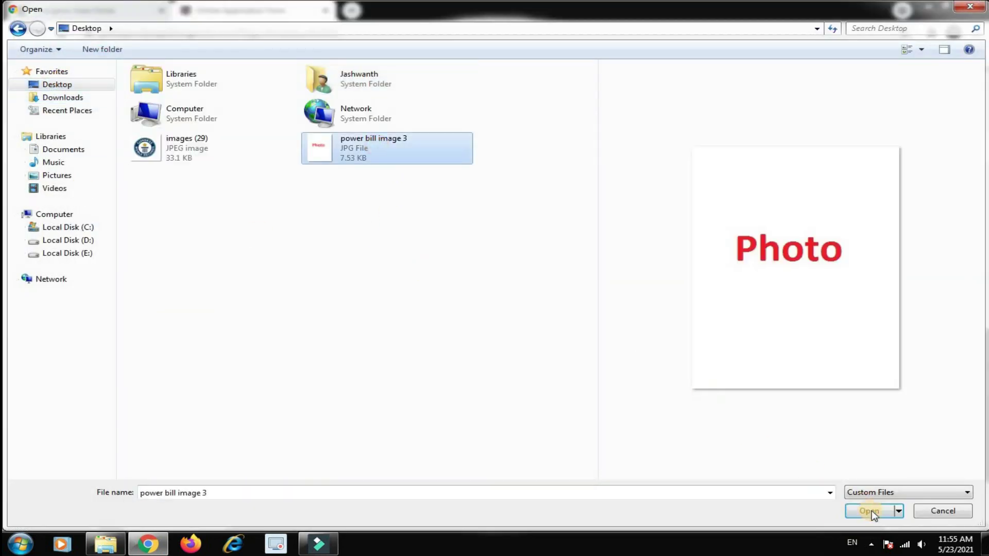
pyautogui.click(869, 511)
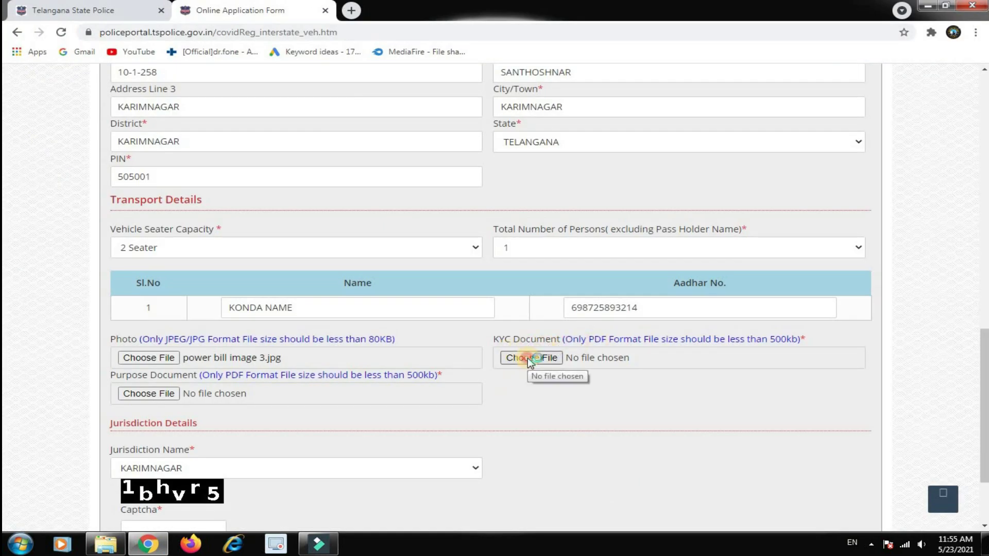
# Attach epass KYC aadhar.pdf as the KYC document
pyautogui.click(528, 358)
pyautogui.click(944, 49)
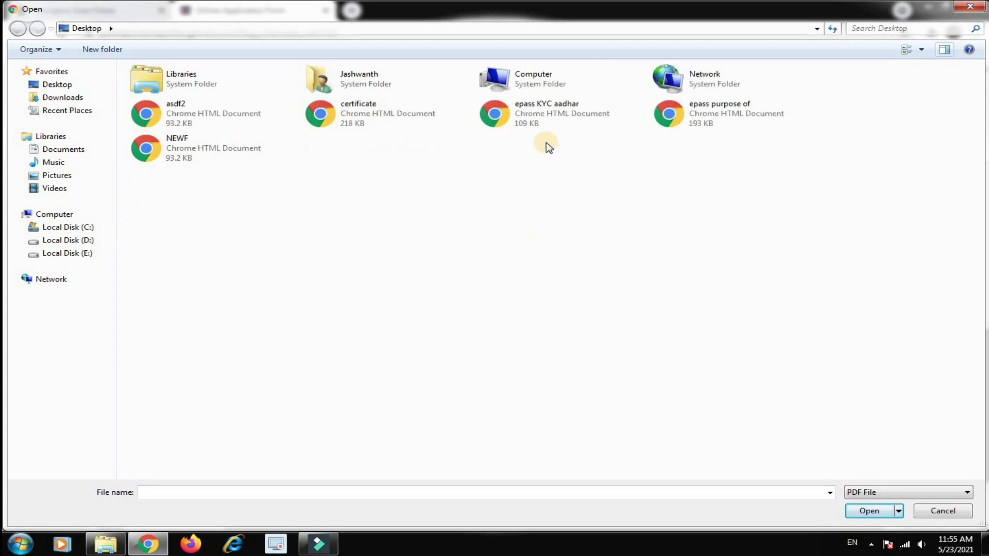
pyautogui.click(546, 111)
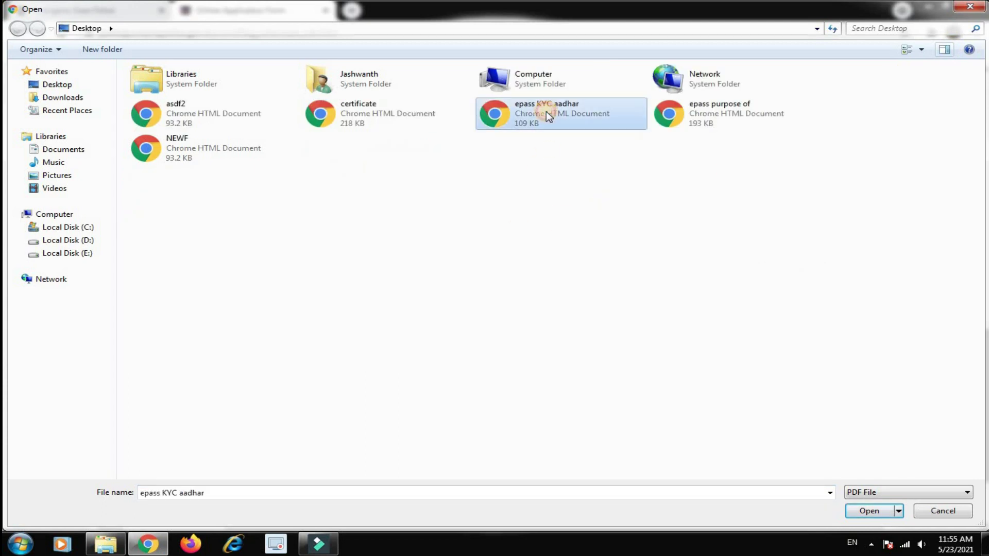
pyautogui.click(870, 510)
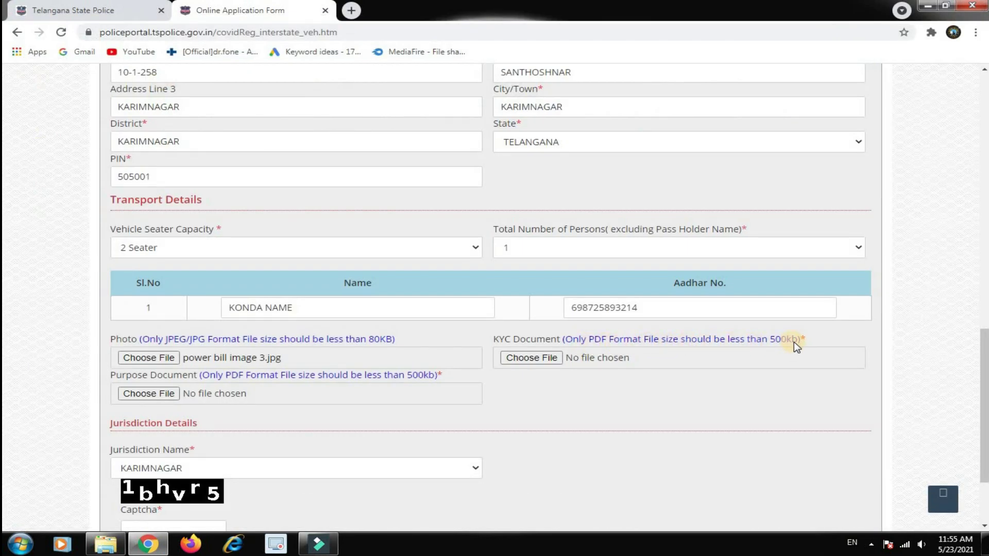
pyautogui.click(521, 358)
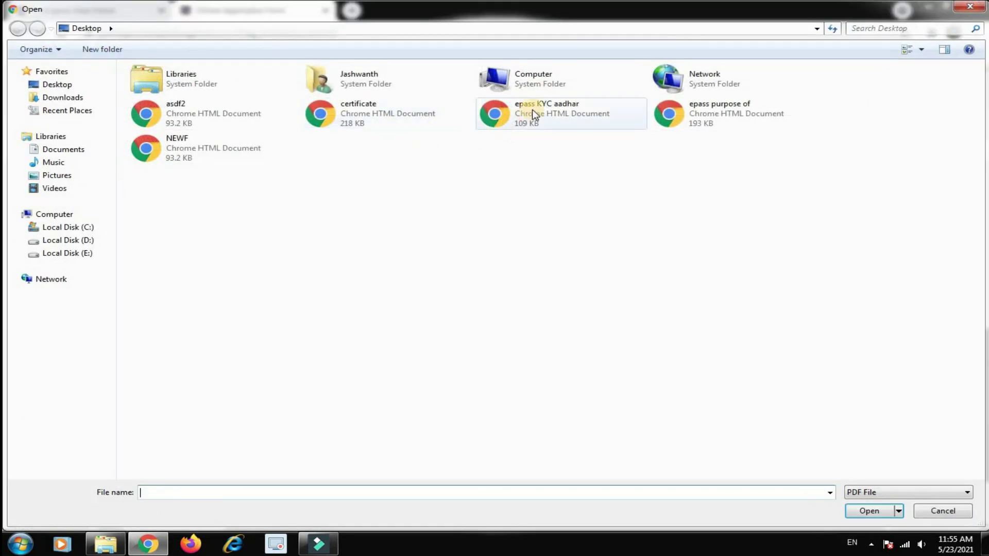
pyautogui.click(558, 110)
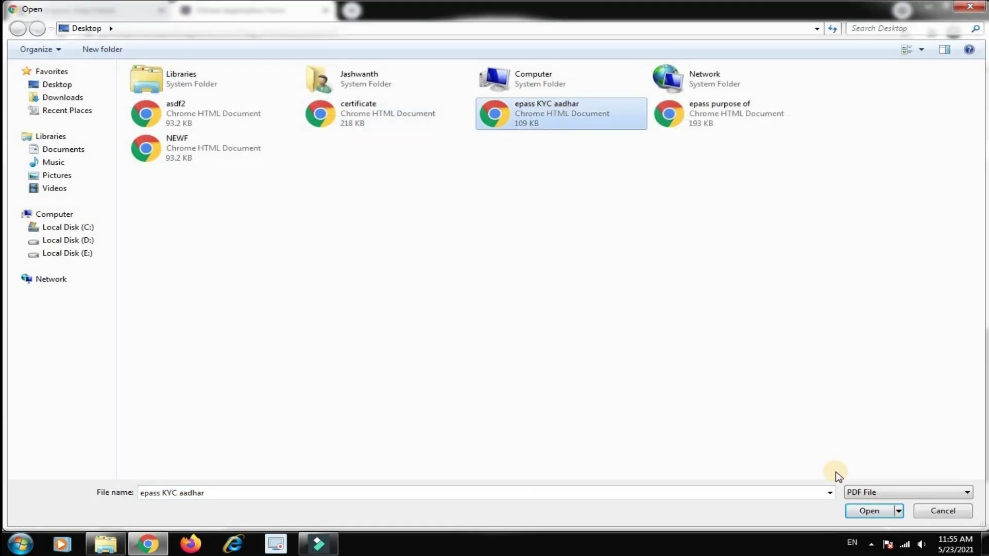
pyautogui.click(870, 510)
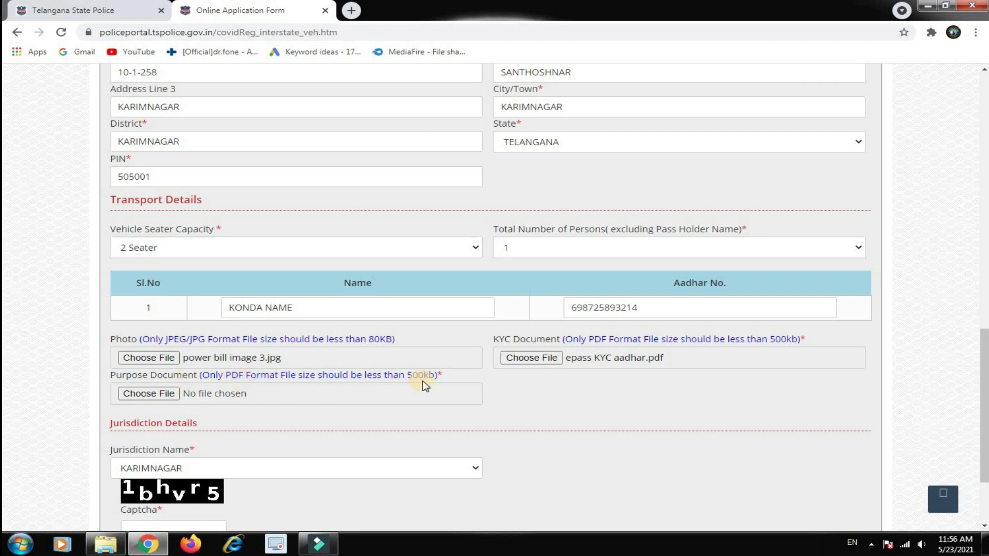
# Attach epass purpose of.pdf as the purpose document
pyautogui.click(149, 394)
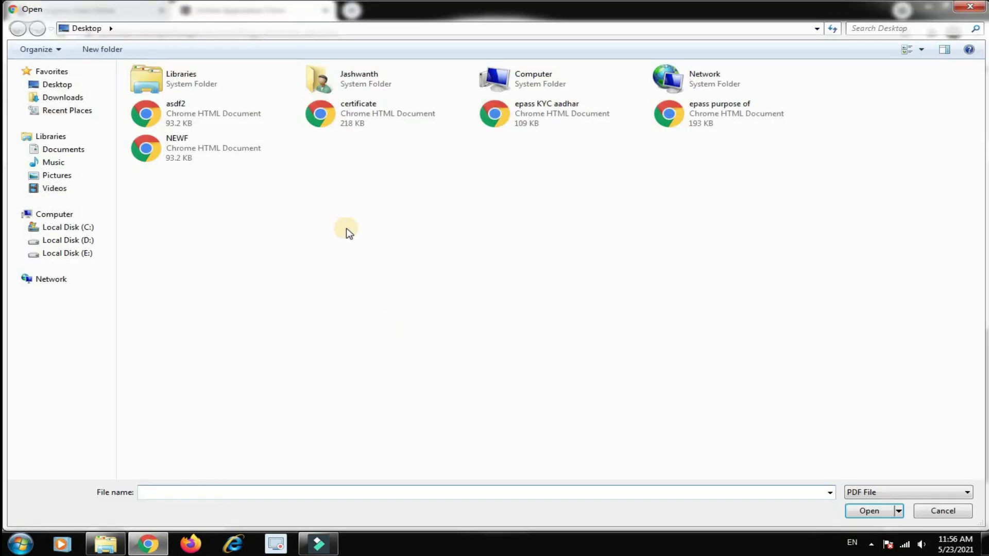
pyautogui.click(720, 123)
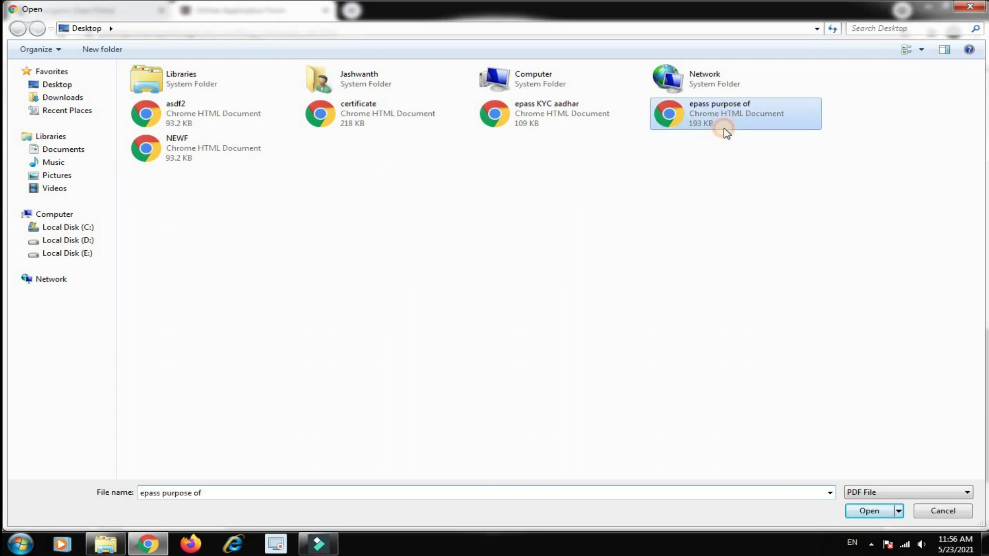
pyautogui.click(866, 512)
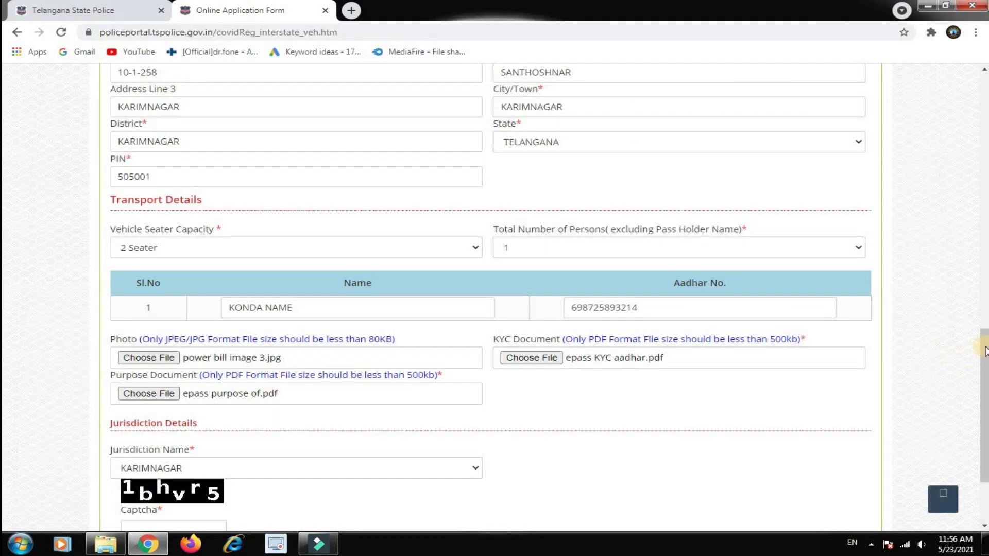
pyautogui.moveTo(983, 363); pyautogui.dragTo(985, 400)
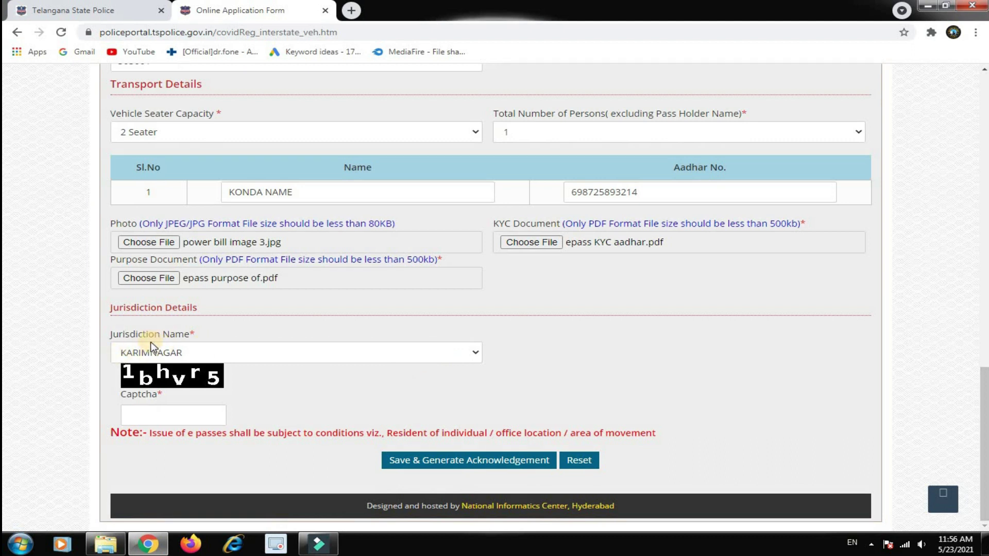
# Fill in the captcha and submit with Save & Generate Acknowledgement
pyautogui.click(138, 416)
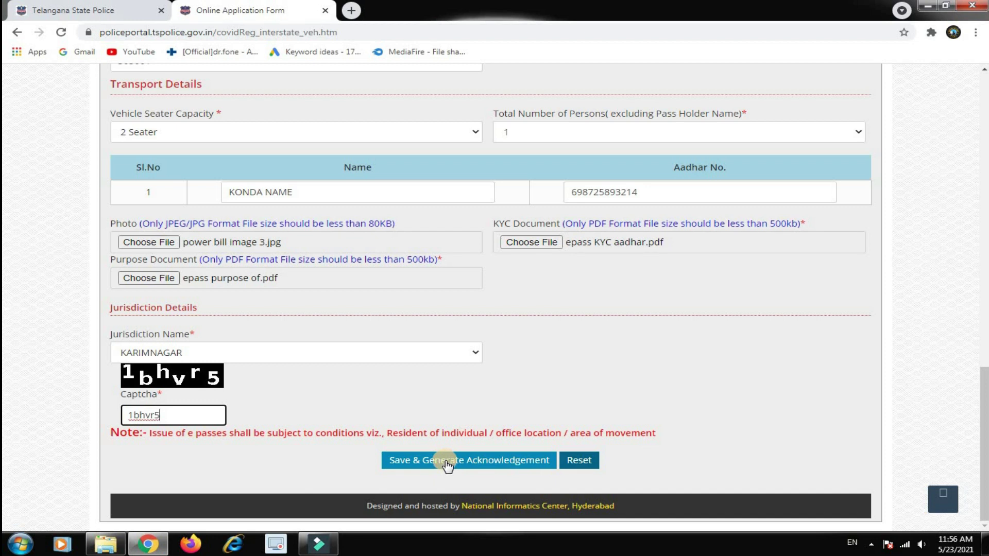
pyautogui.click(448, 465)
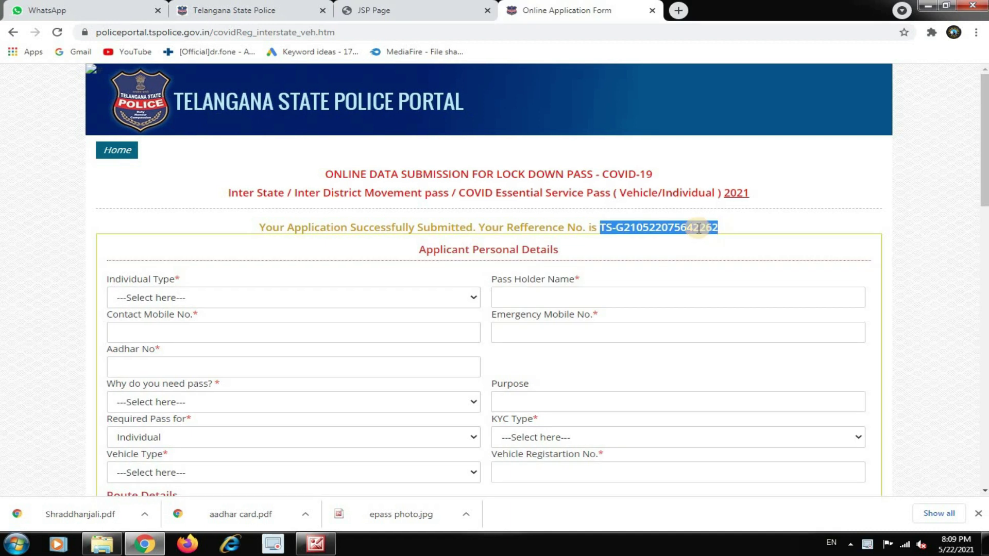
# Copy the application's reference number and go to the Covid-19 e-Pass Citizen Print Pass page
pyautogui.rightClick(697, 228)
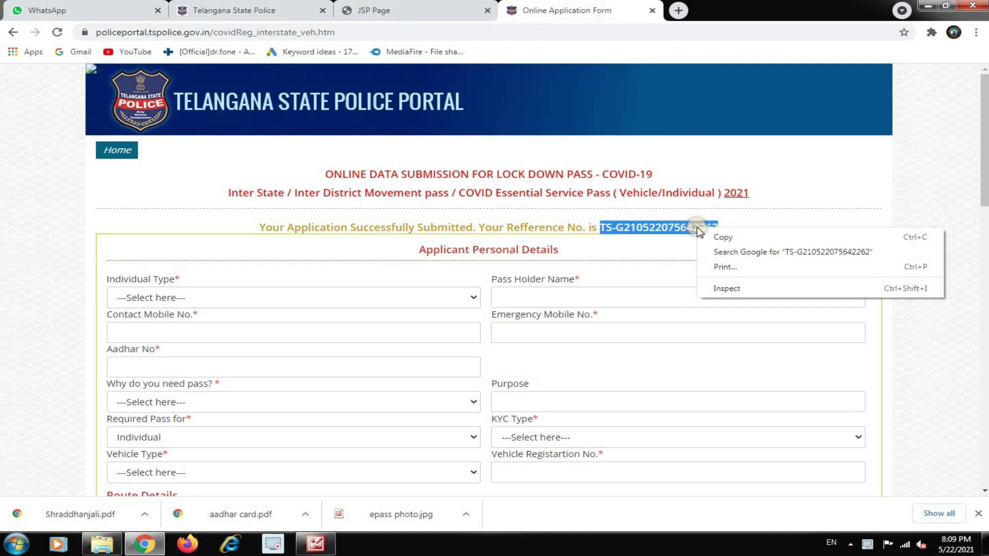
pyautogui.click(722, 237)
pyautogui.click(243, 11)
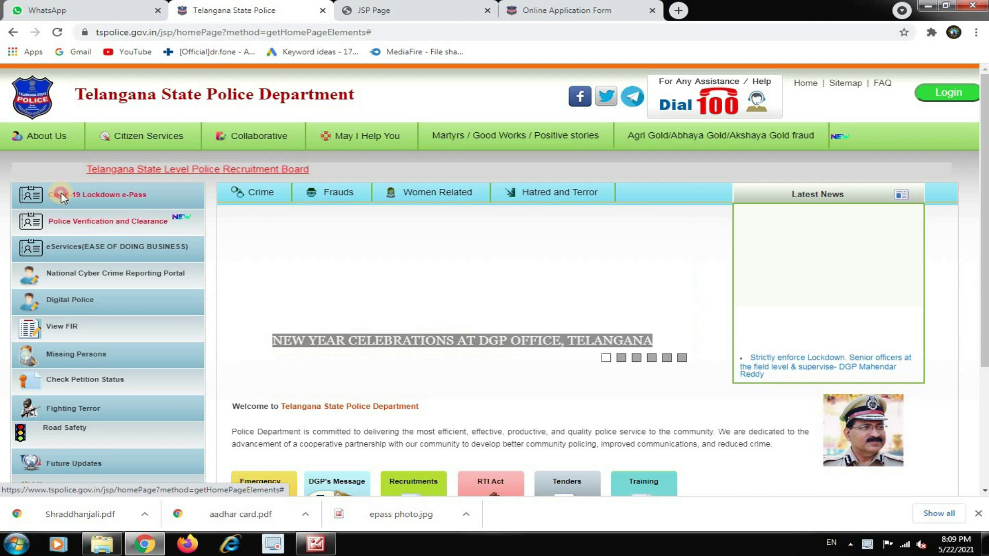
pyautogui.click(60, 194)
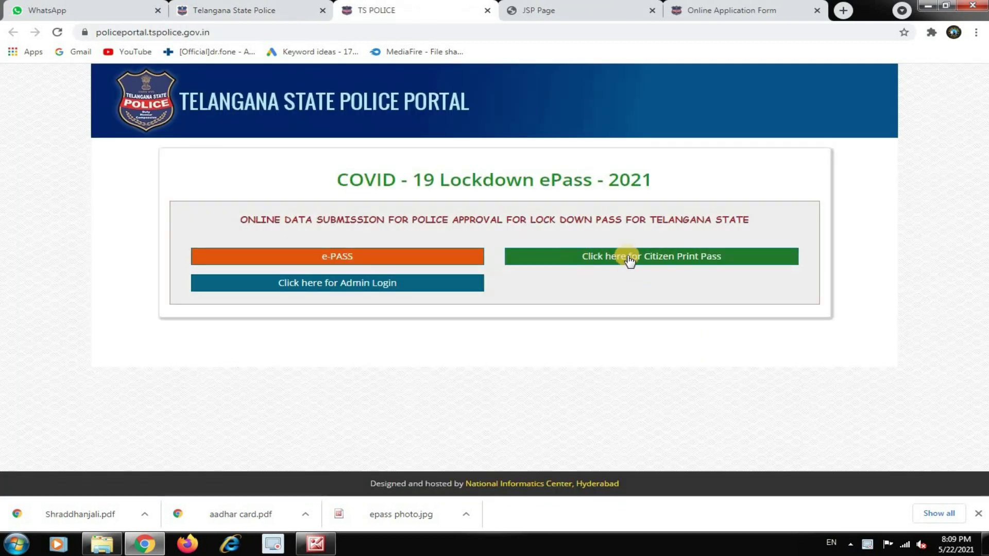
pyautogui.click(652, 260)
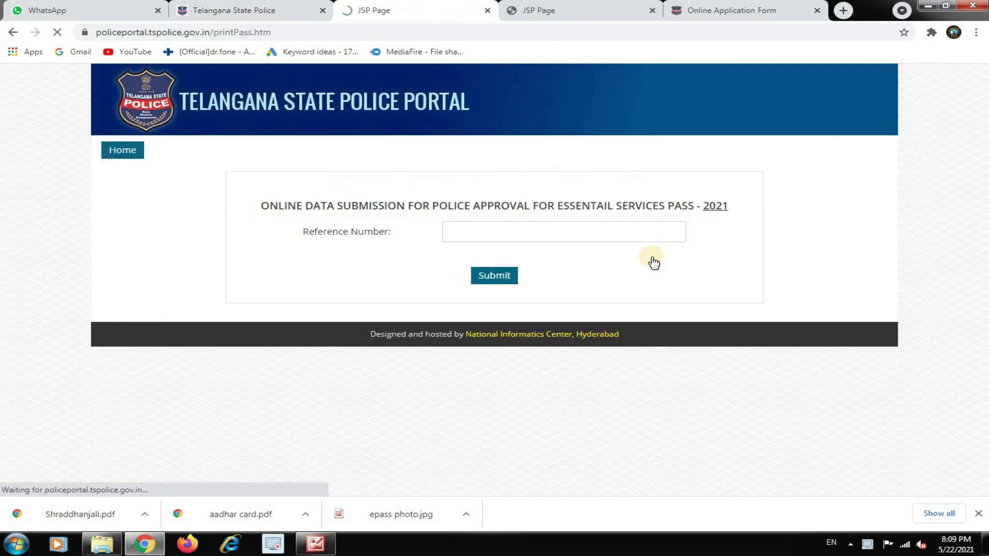
# Paste the reference number into Reference Number, submit, and highlight the 'Your Request is Pending' message
pyautogui.click(477, 232)
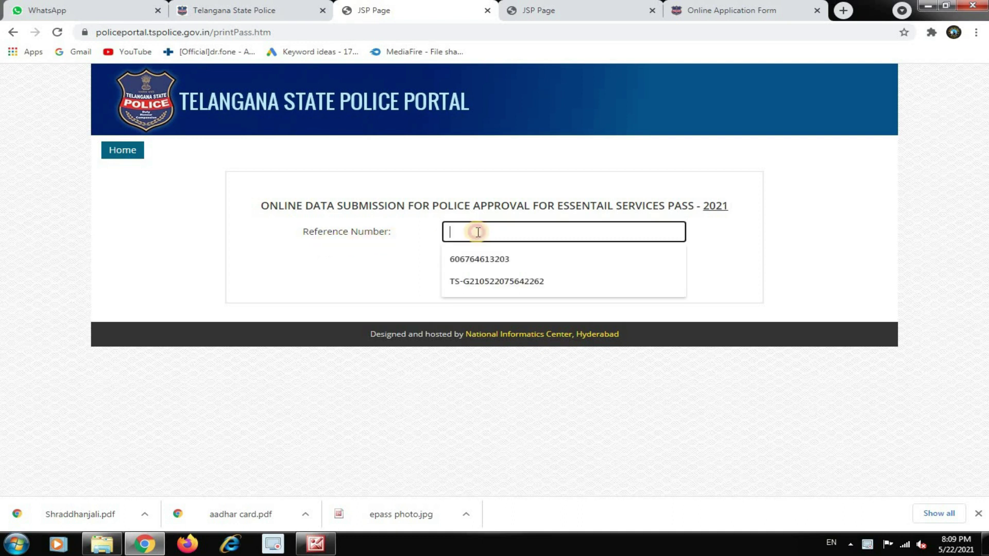
pyautogui.rightClick(477, 232)
pyautogui.click(516, 307)
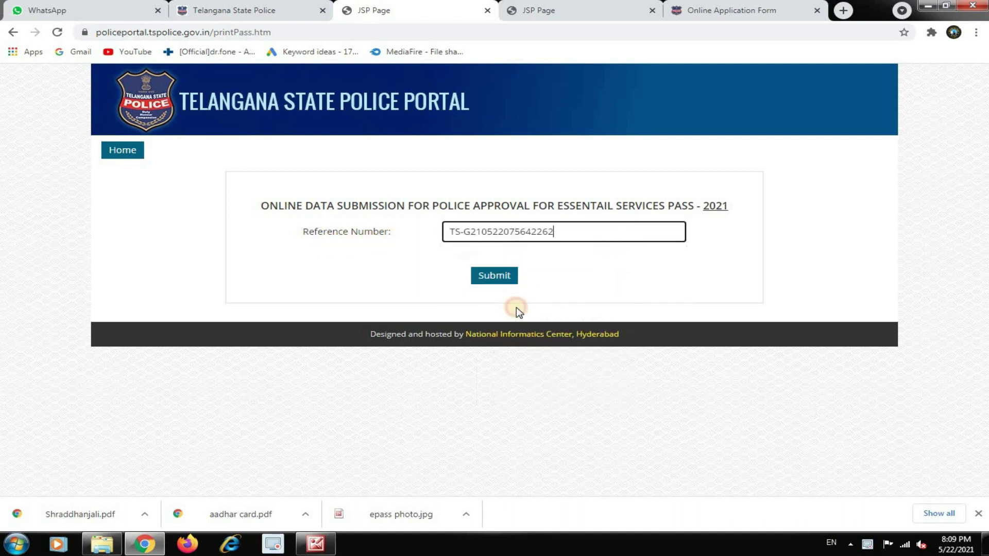
pyautogui.click(498, 280)
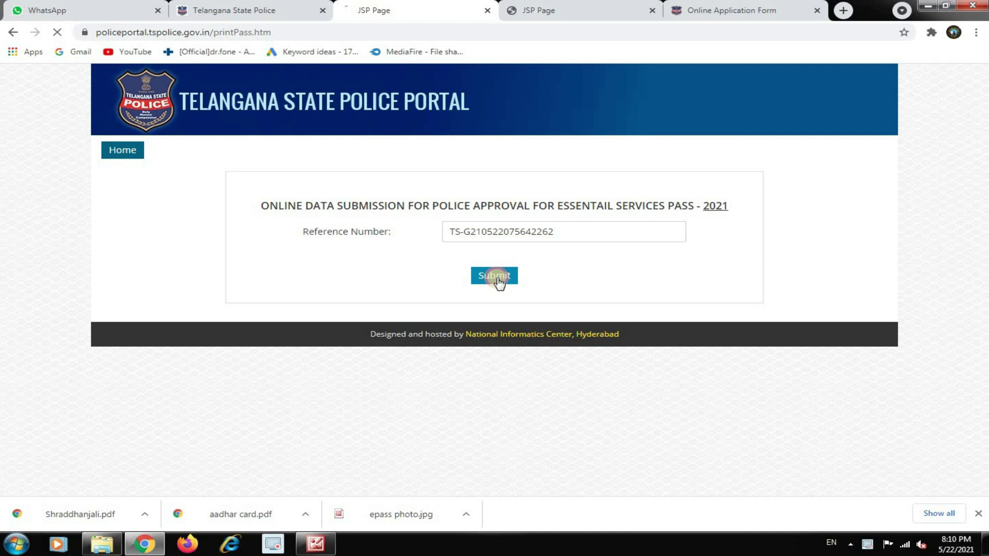
pyautogui.moveTo(434, 235)
pyautogui.mouseDown()
pyautogui.moveTo(563, 234)
pyautogui.moveTo(448, 242)
pyautogui.mouseUp()
pyautogui.click(565, 238)
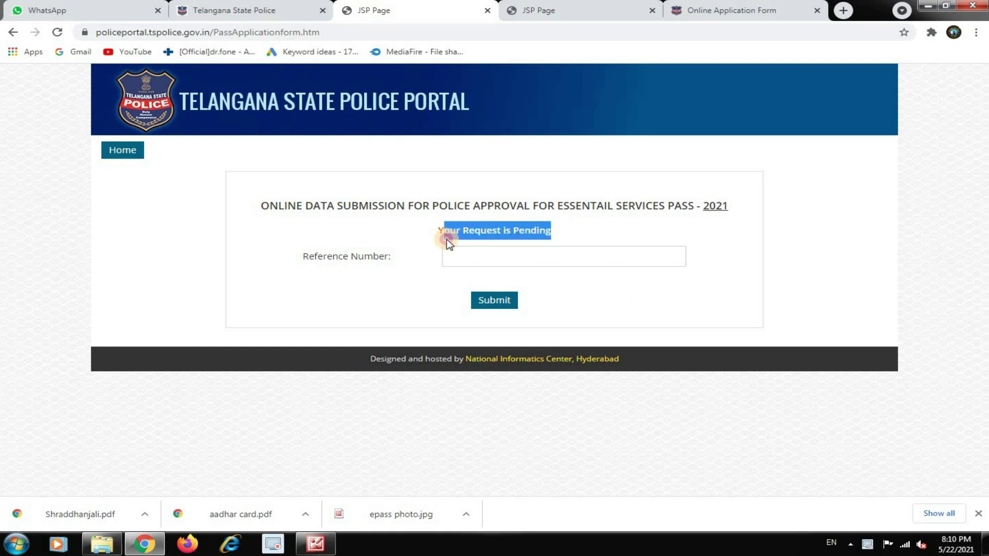
pyautogui.click(548, 286)
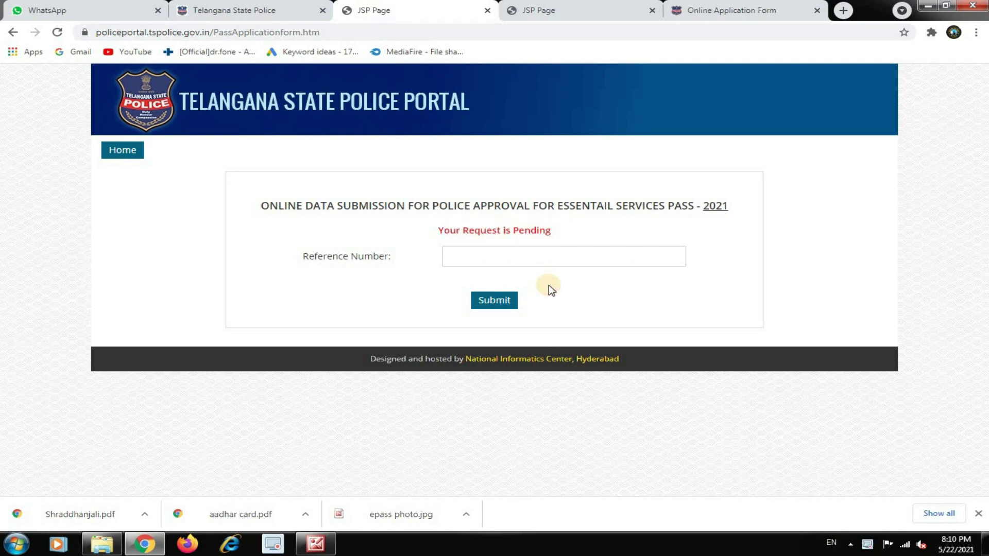